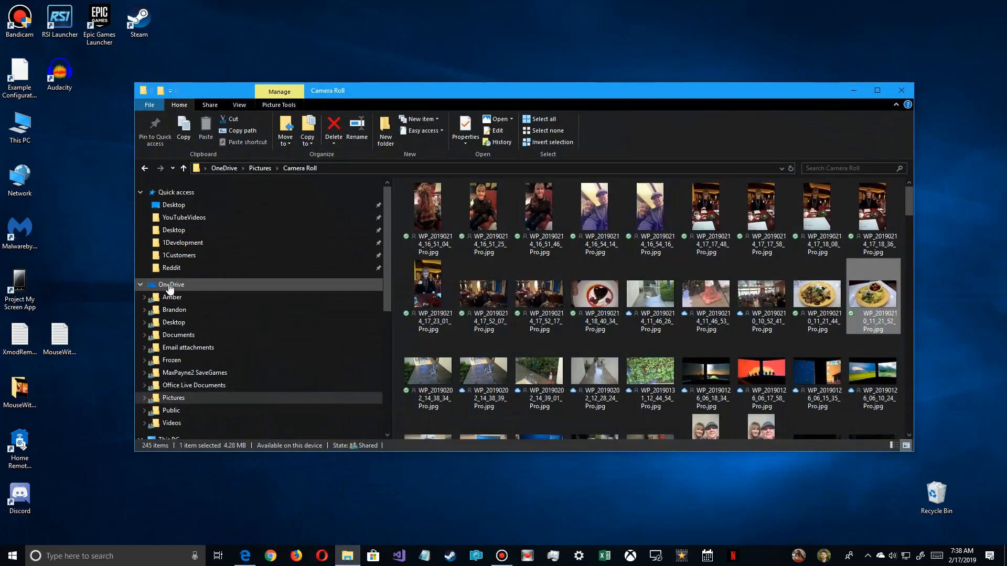
Preview the flooded sidewalk photo WP_20190214_11_46_26_Pro.jpg from the Camera Roll and close the preview.
left_click(647, 306)
double_click(648, 306)
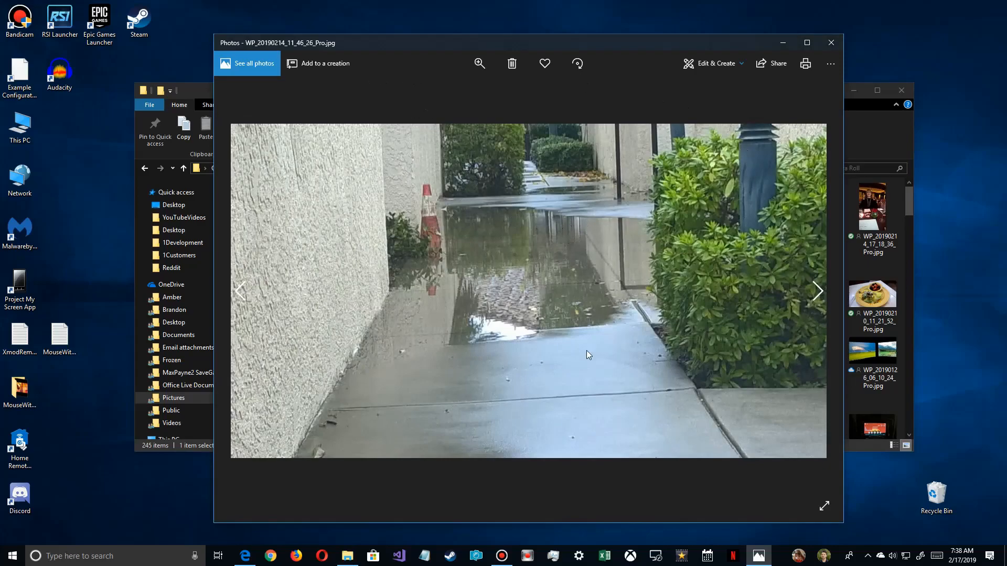
left_click(831, 42)
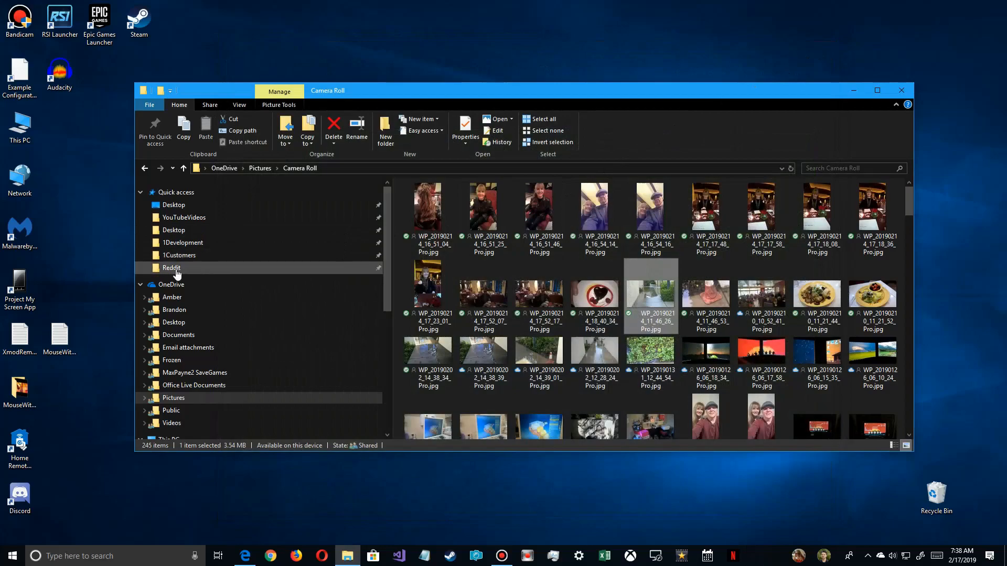
Open the Reddit folder, add a Date modified column to its file list and sort the files by it.
left_click_drag(662, 296, 169, 270)
left_click(169, 270)
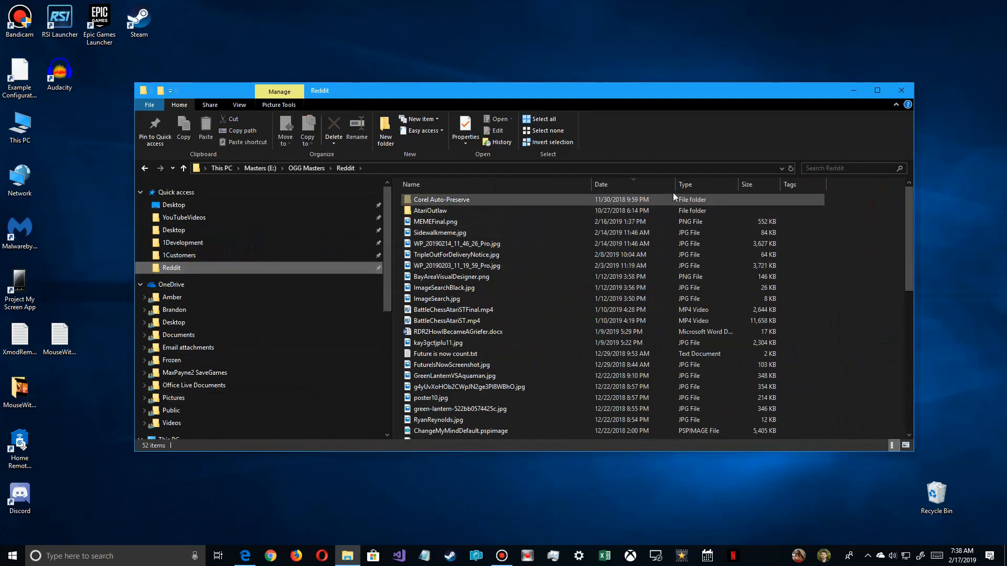
right_click(847, 190)
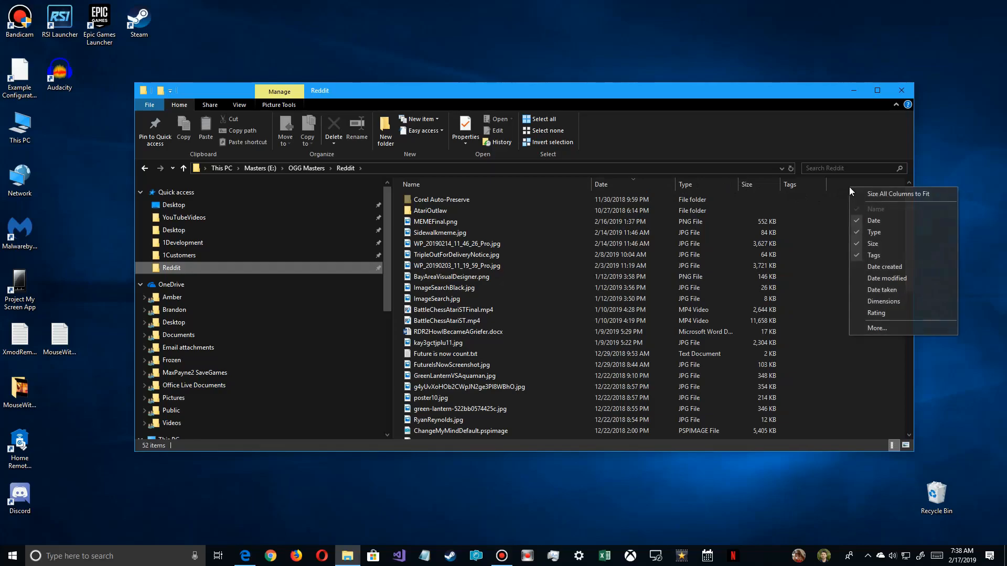
left_click(875, 279)
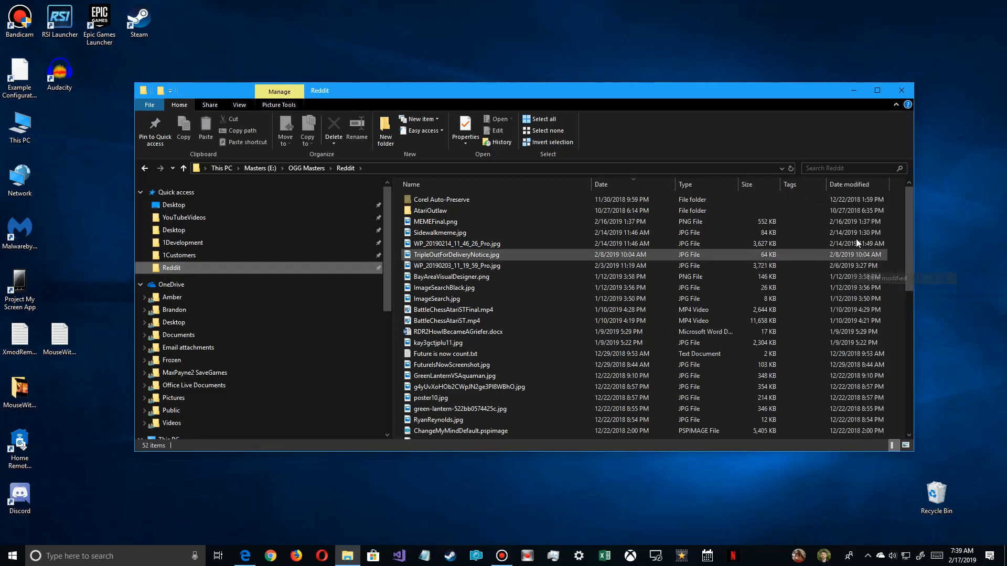
left_click(850, 186)
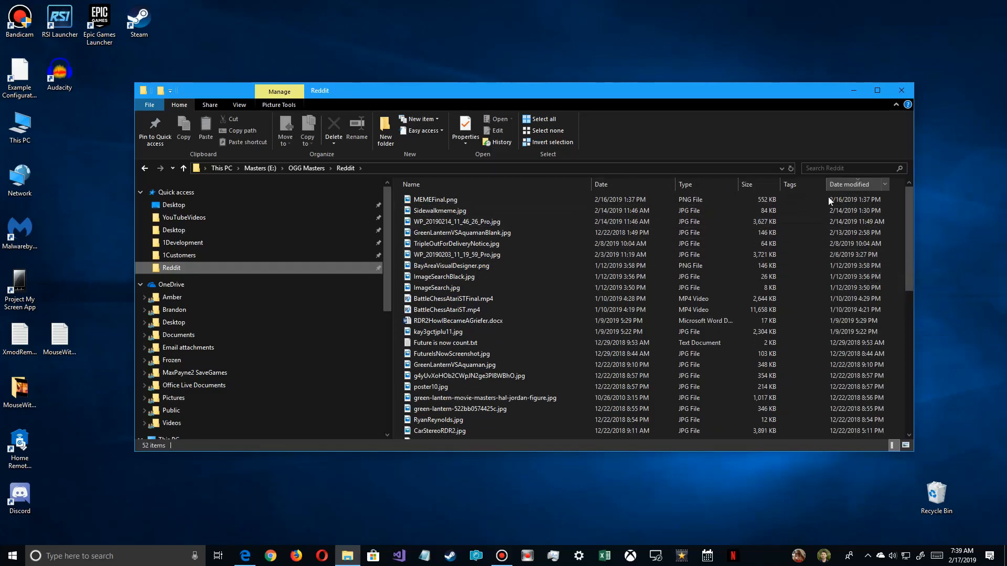
Check the photo WP_20190214_11_46_26_Pro.jpg in a preview and rename the file to FloodedSideWalkOrginal.jpg.
double_click(443, 225)
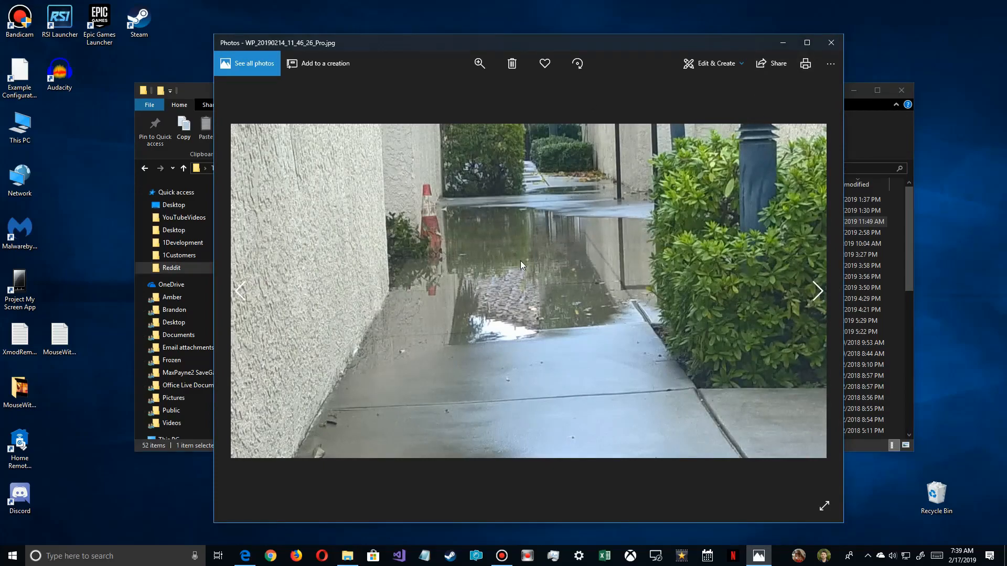
left_click(831, 43)
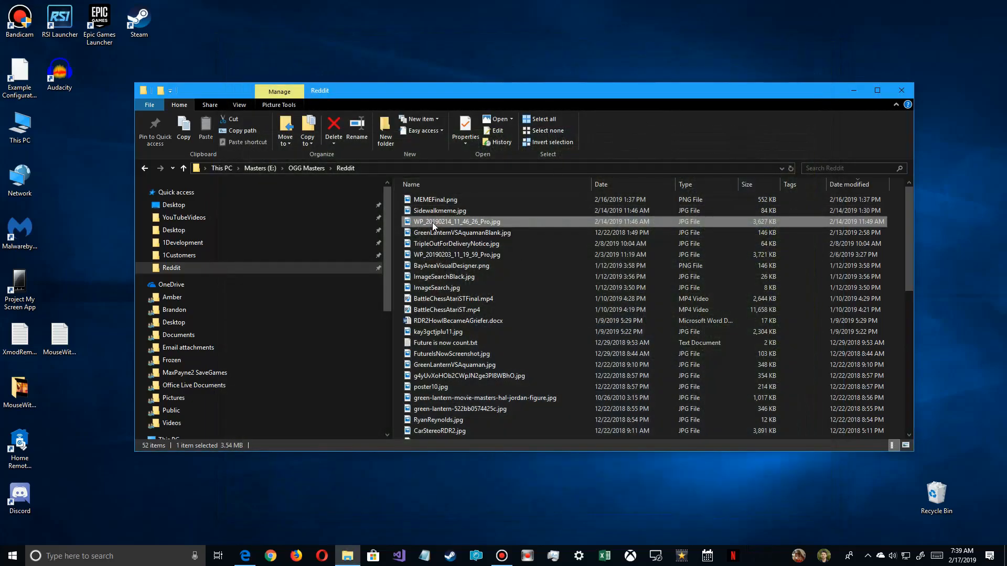
right_click(432, 222)
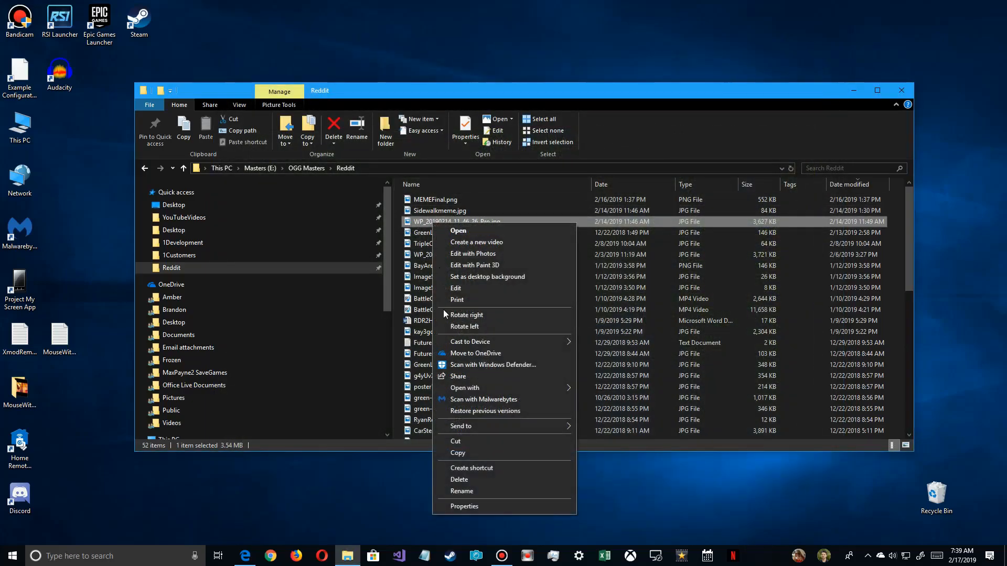
left_click(460, 491)
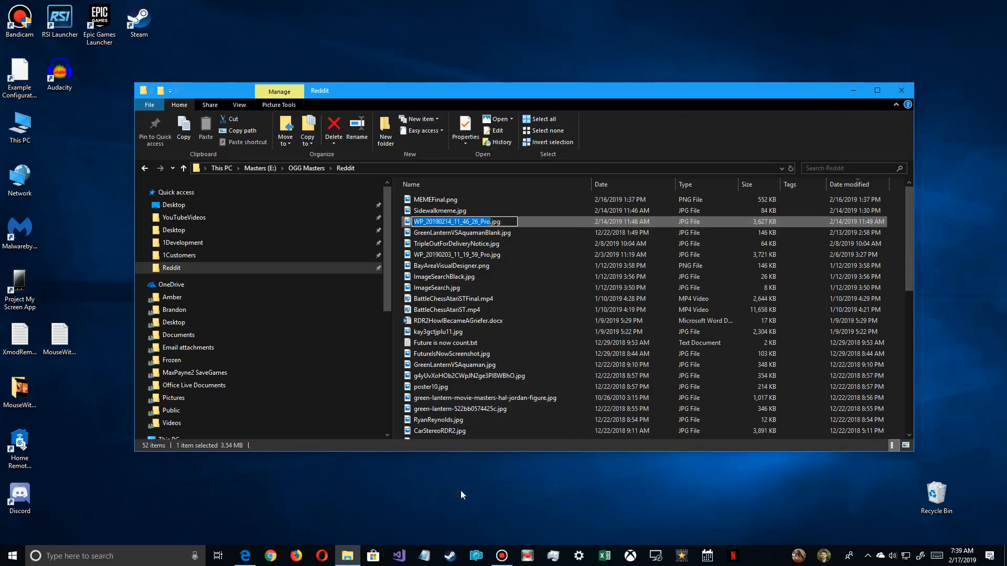
type("Flo")
type("odedSide")
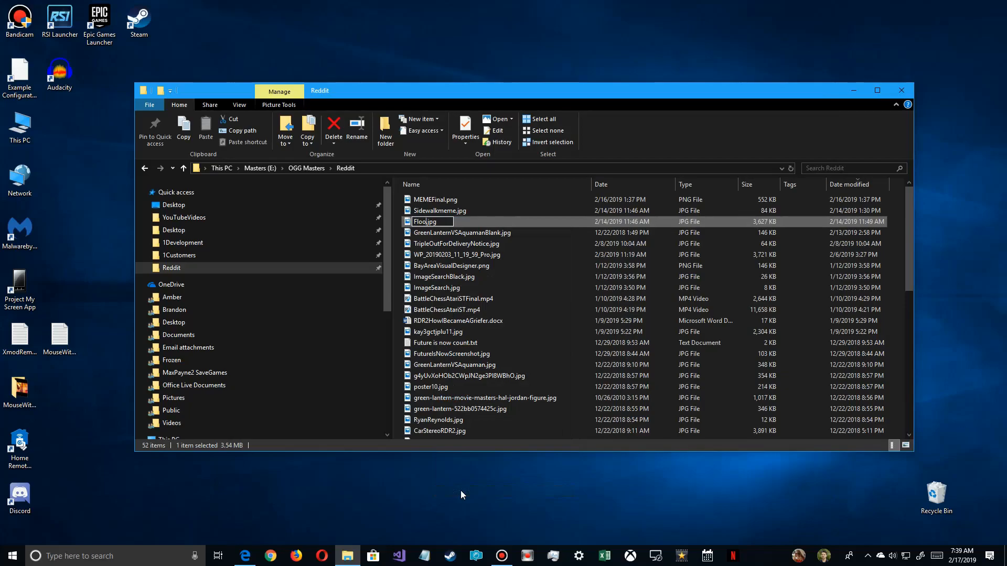
type("WalkOrgin")
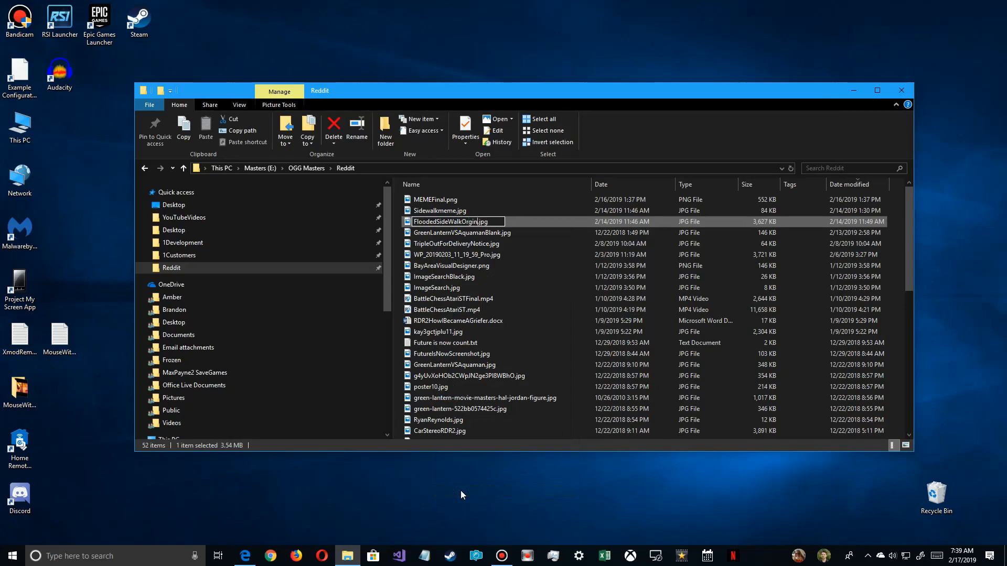
type("al")
key("Return")
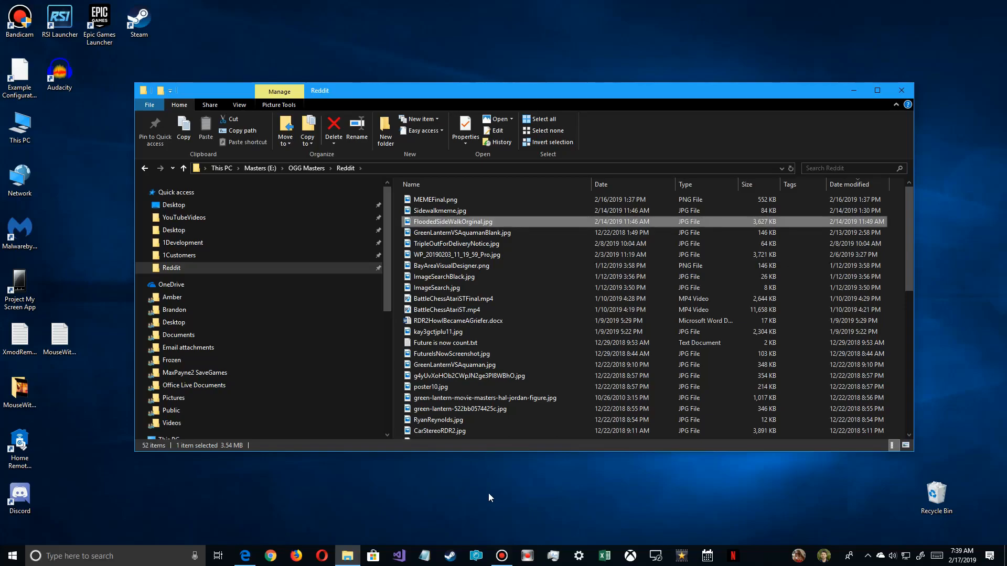
Open FloodedSideWalkOrginal.jpg in Paint 3D for editing and close the file browser window.
right_click(455, 223)
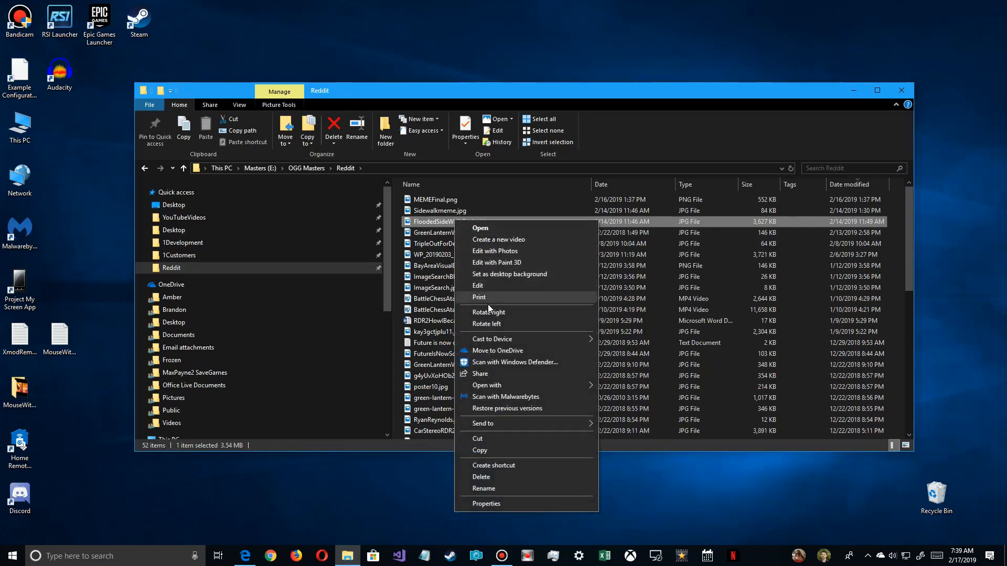
mouse_move(487, 342)
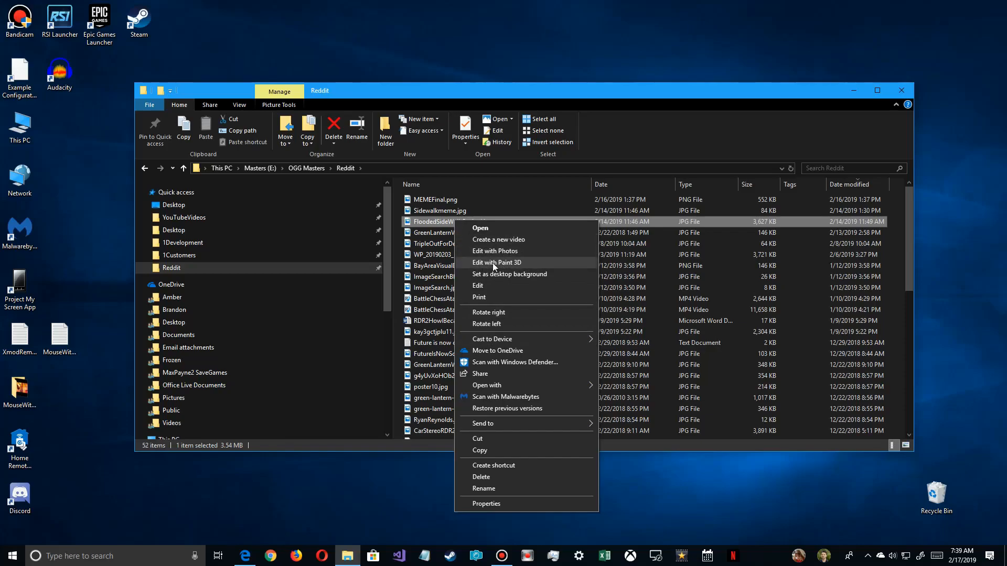
mouse_move(511, 383)
left_click(513, 263)
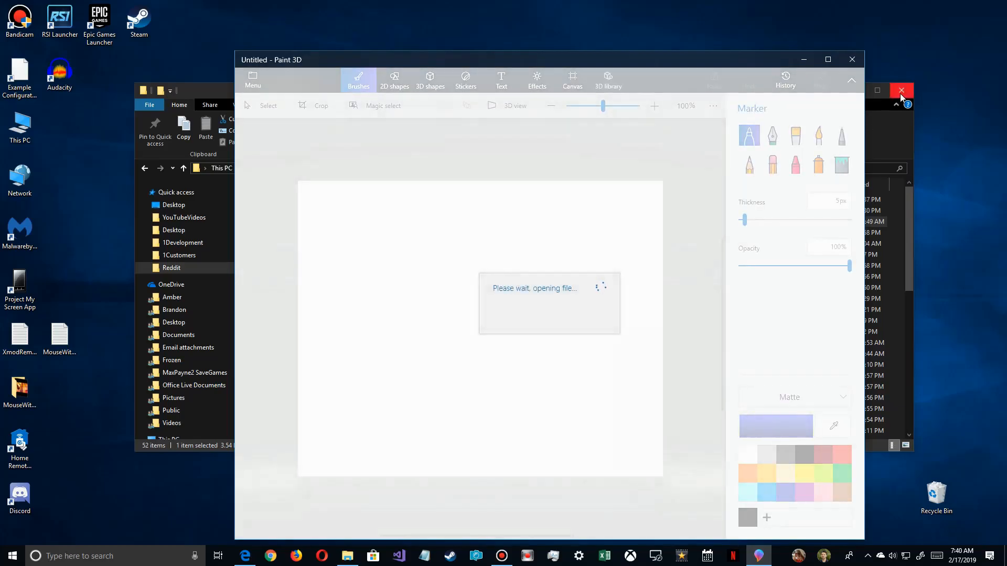
left_click(900, 93)
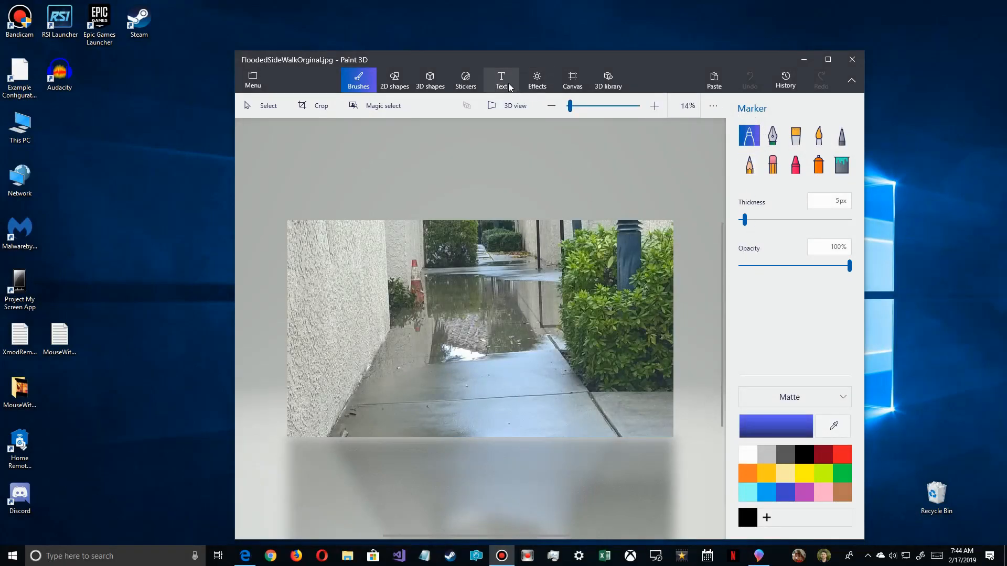
Try resizing the canvas to 800 px wide without resizing the image with it, and undo the resize.
left_click(573, 79)
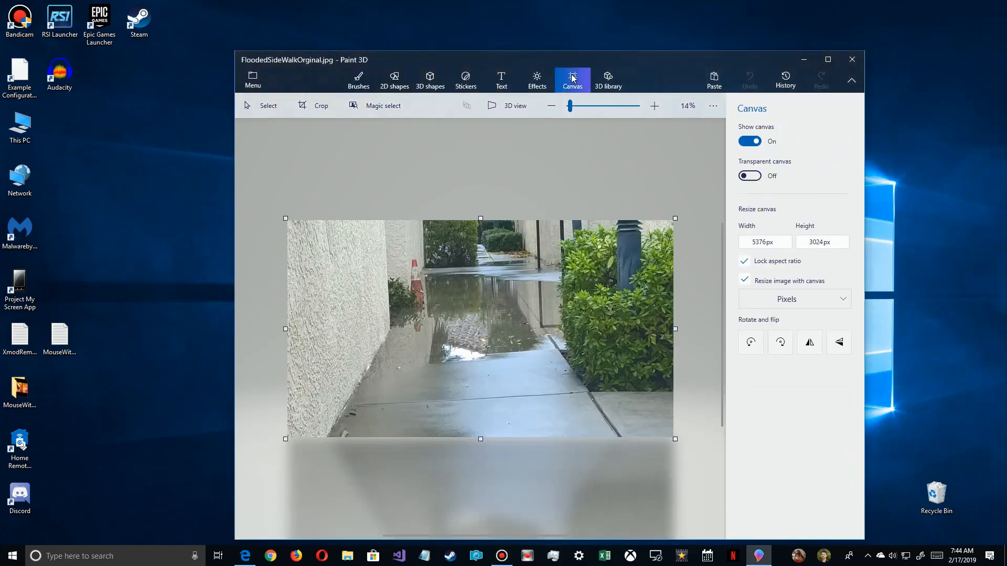
left_click(753, 241)
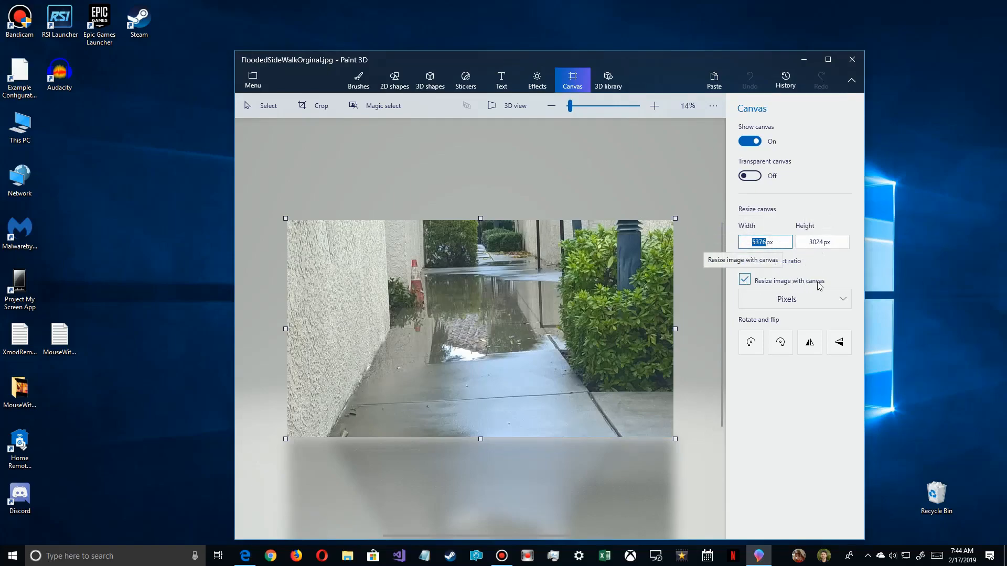
left_click(744, 280)
left_click(752, 241)
left_click_drag(766, 241, 768, 241)
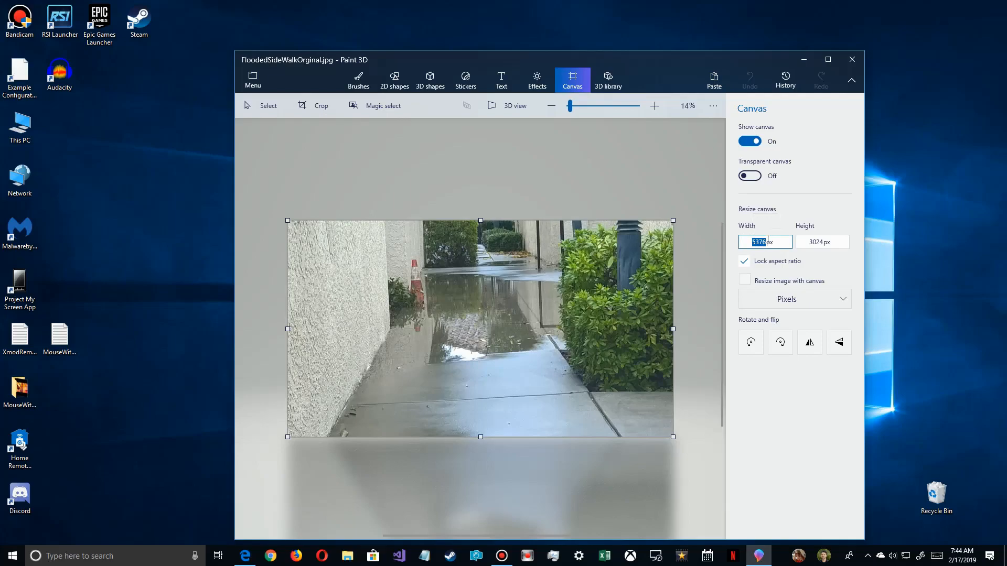
type("800")
key("Return")
scroll(539, 304, "up", 5)
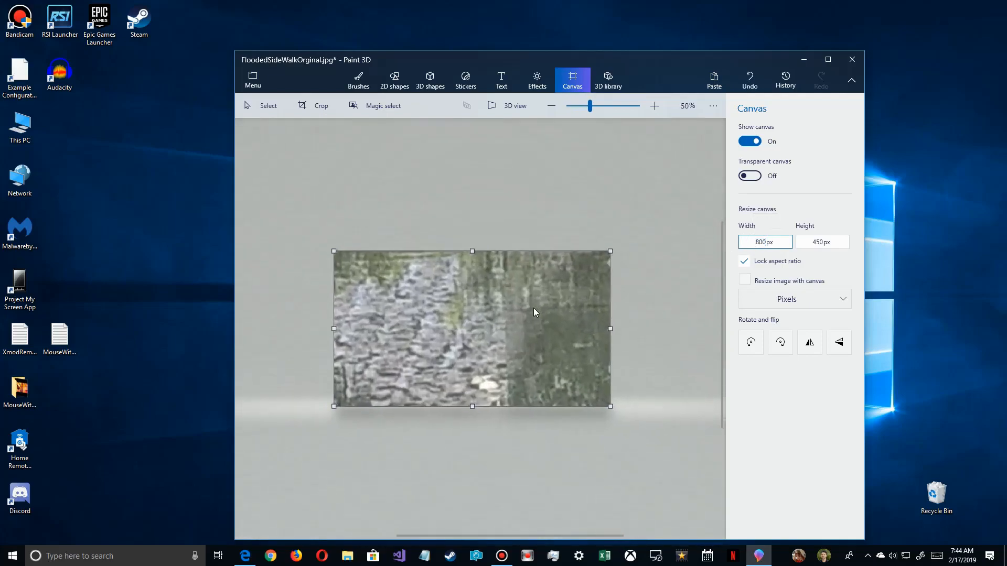
scroll(533, 307, "up", 4)
scroll(533, 307, "down", 3)
scroll(534, 307, "down", 1)
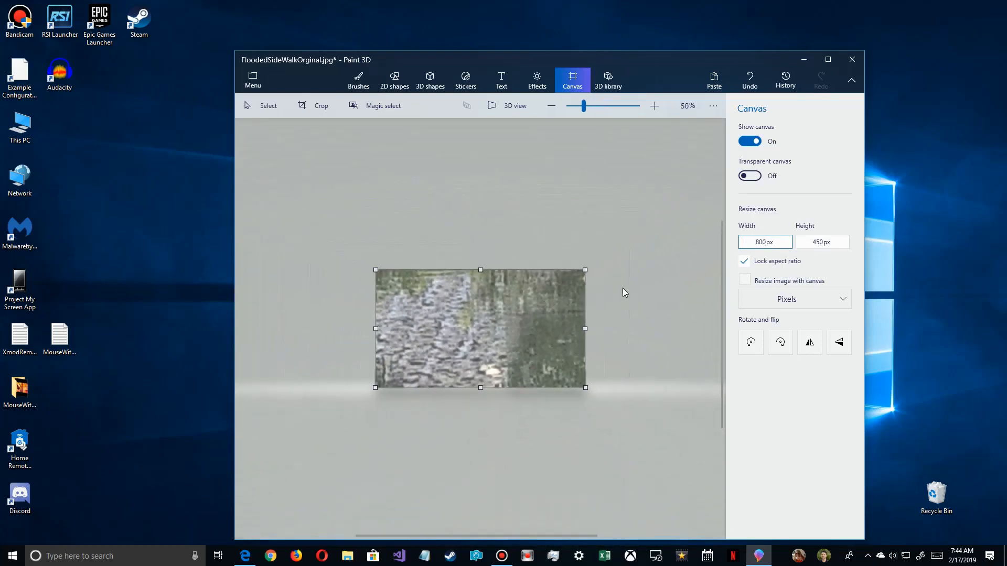
left_click(752, 80)
Resize the image together with the canvas to a width of 800 px, keeping the aspect ratio locked.
left_click(745, 280)
left_click(767, 243)
left_click_drag(738, 240, 770, 240)
type("8")
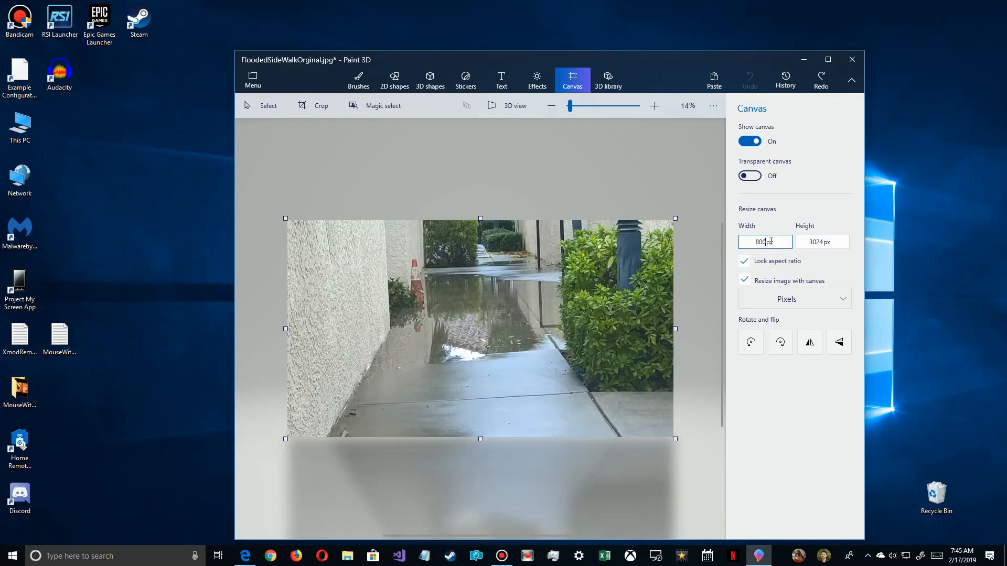
type("00")
key("Return")
scroll(548, 310, "up", 5)
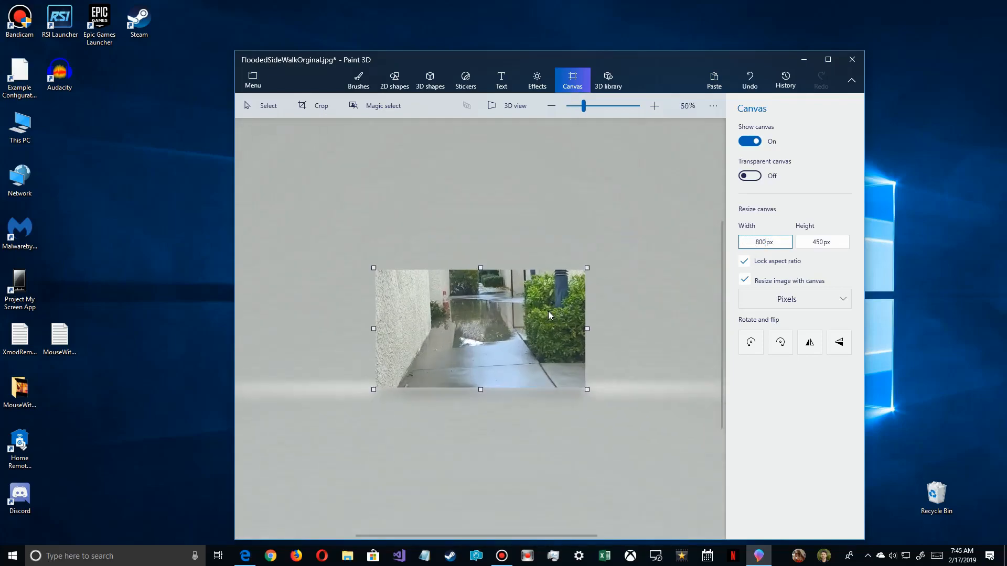
scroll(442, 188, "up", 2)
scroll(407, 456, "down", 2)
left_click_drag(458, 539, 393, 537)
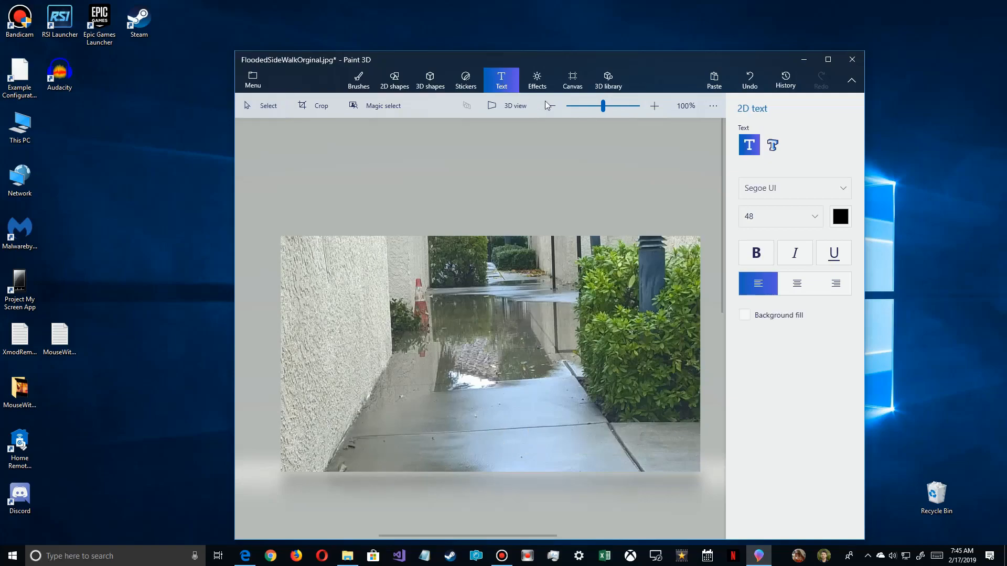
Add a 2D text box over the puddle area of the photo reading "THIS IS A MEME".
left_click(447, 281)
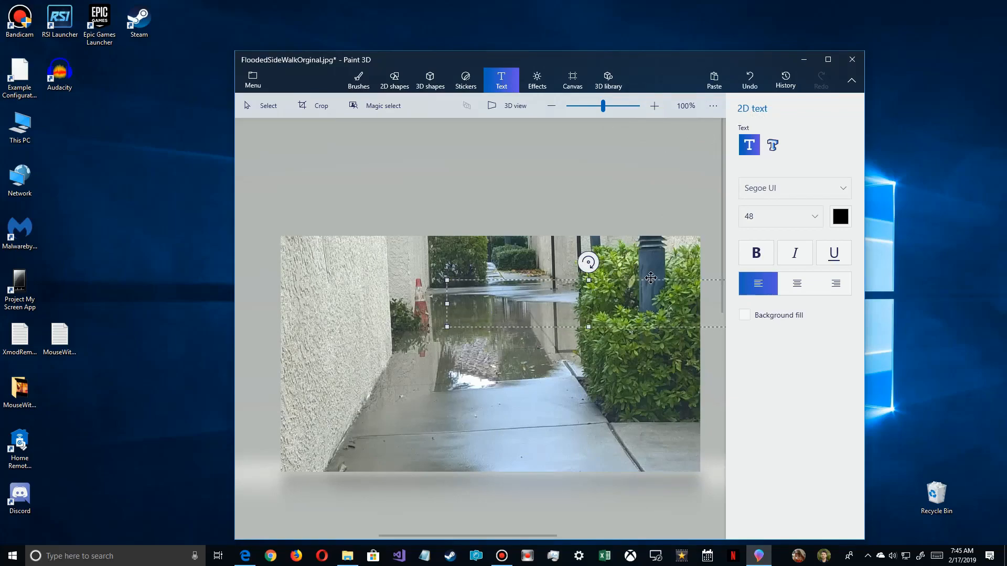
type("ffdfdfdf")
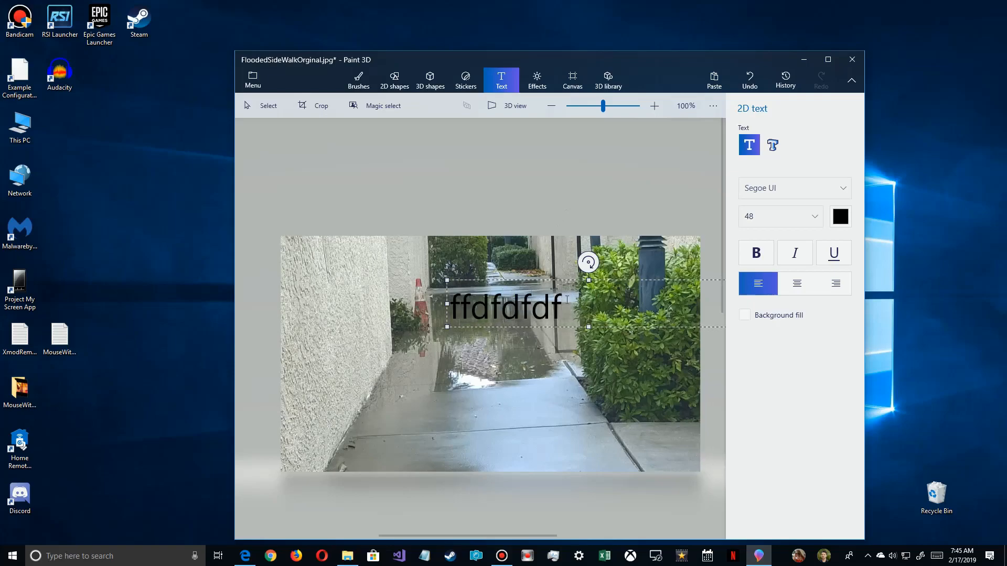
key("ctrl+a")
type("THS")
key("BackSpace")
type("IS")
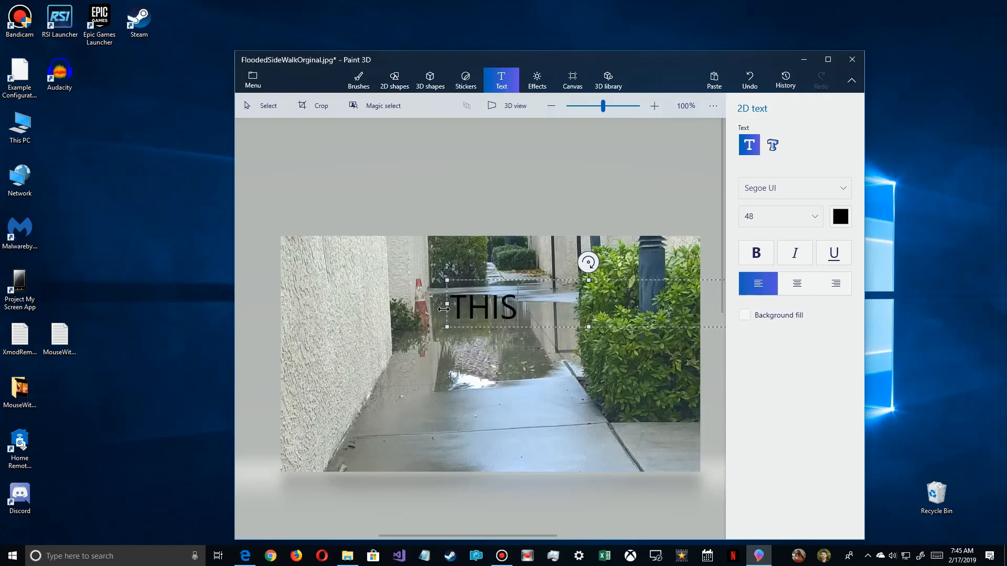
type(" IS A MEME")
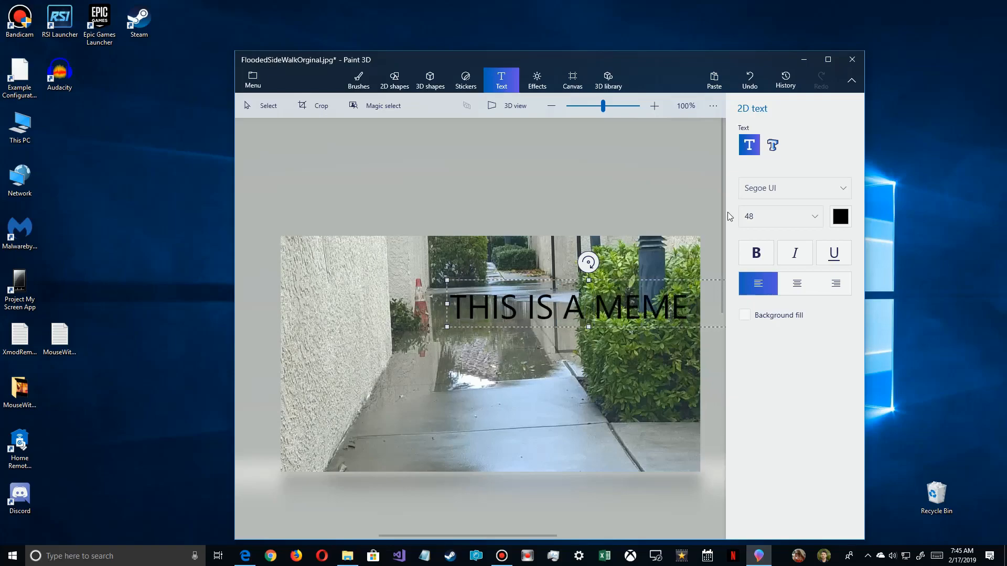
Try to change the caption's font to Arial MT.
left_click(759, 192)
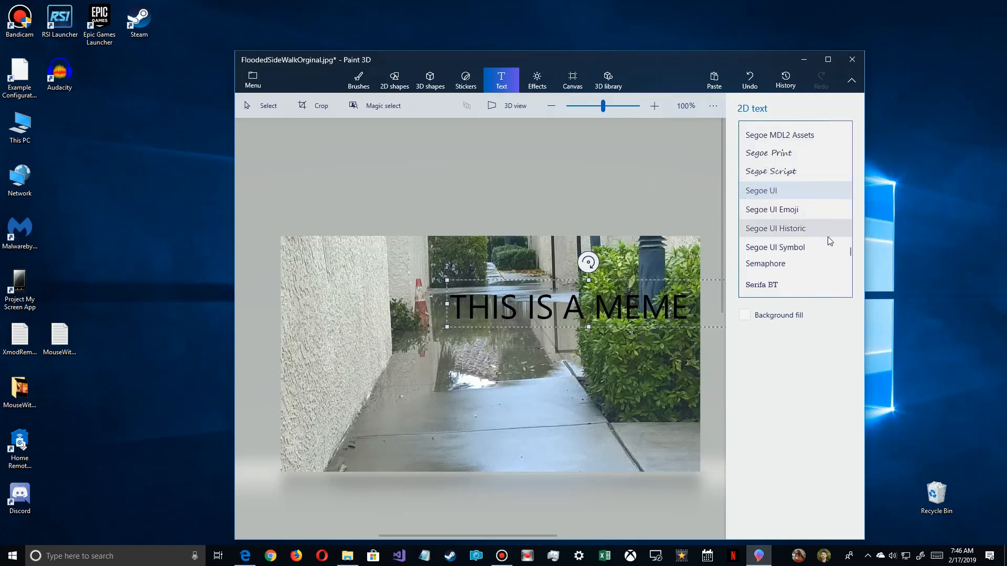
left_click_drag(851, 253, 847, 135)
scroll(784, 255, "down", 5)
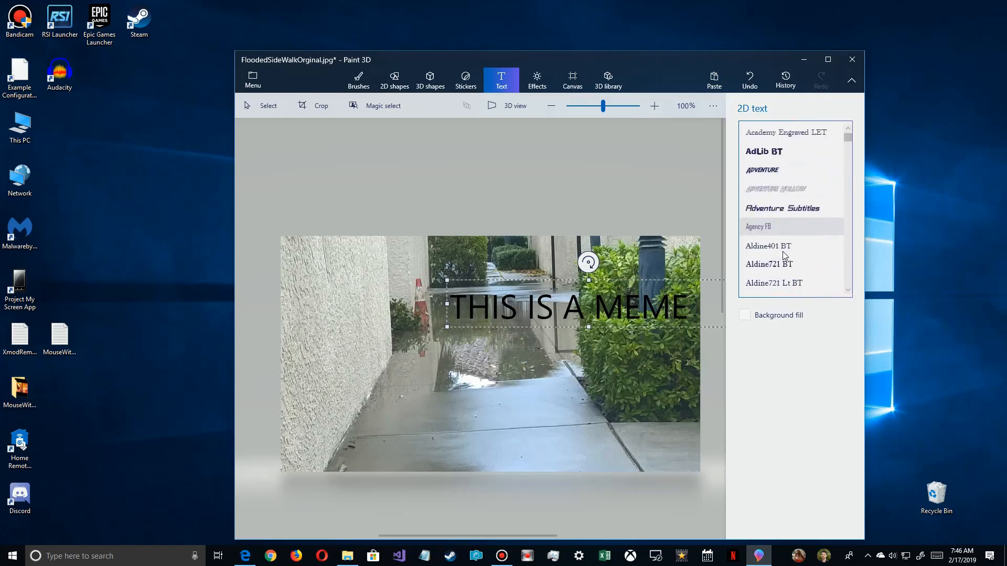
scroll(783, 255, "down", 5)
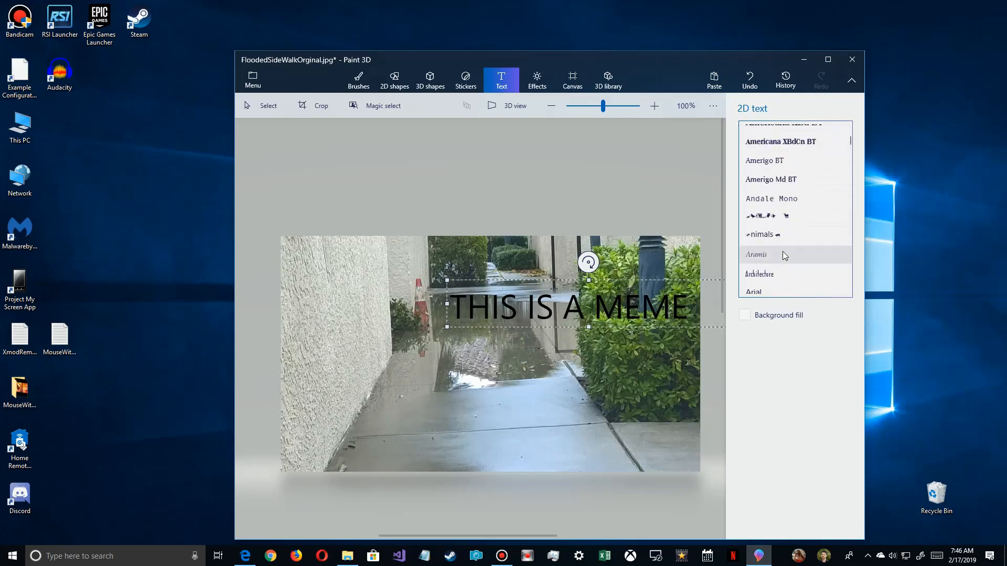
scroll(782, 252, "down", 2)
left_click(771, 250)
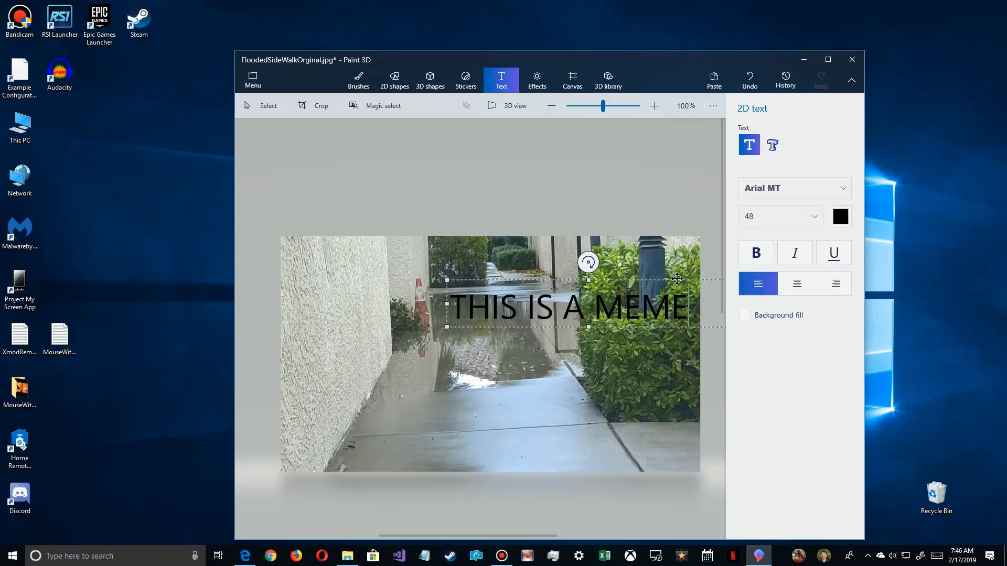
Select the whole "THIS IS A MEME" caption and change its font to Arial MT.
left_click_drag(690, 310, 672, 310)
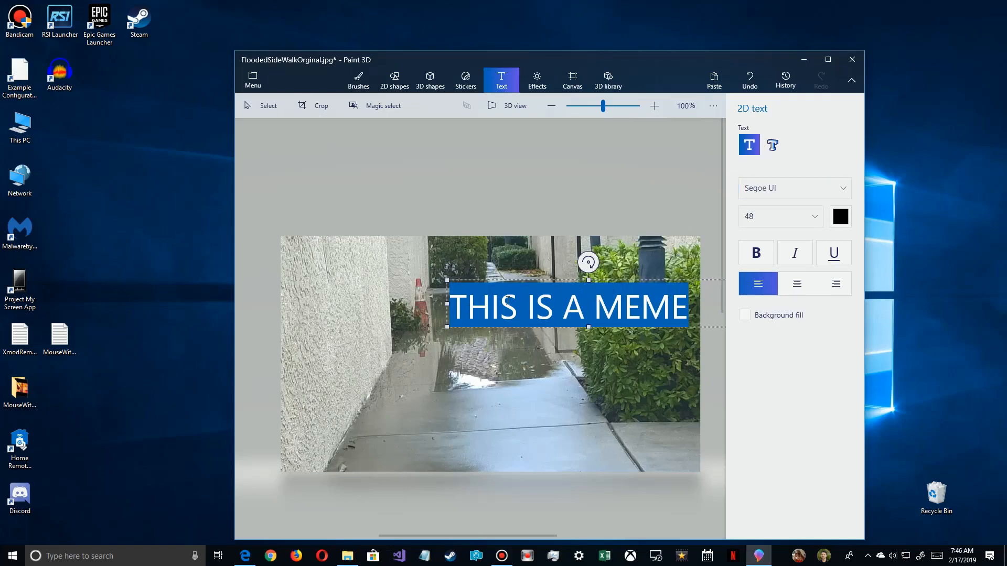
left_click(771, 190)
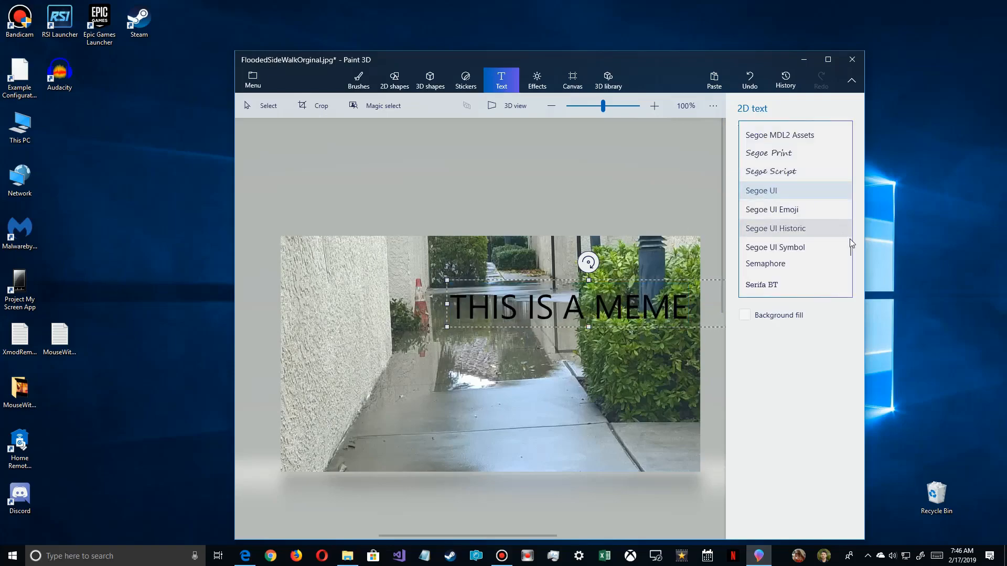
left_click_drag(847, 250, 853, 142)
scroll(779, 267, "down", 4)
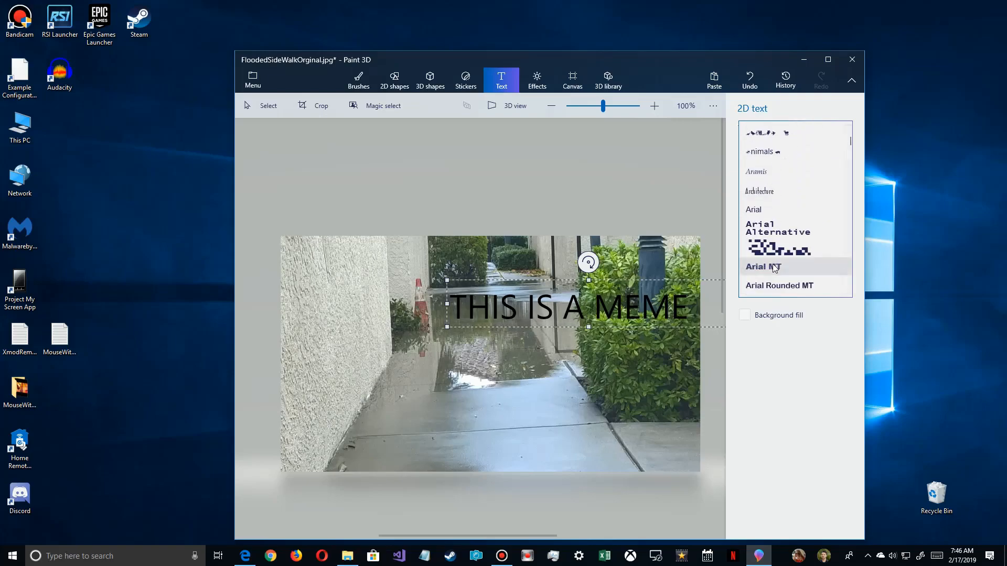
left_click(774, 268)
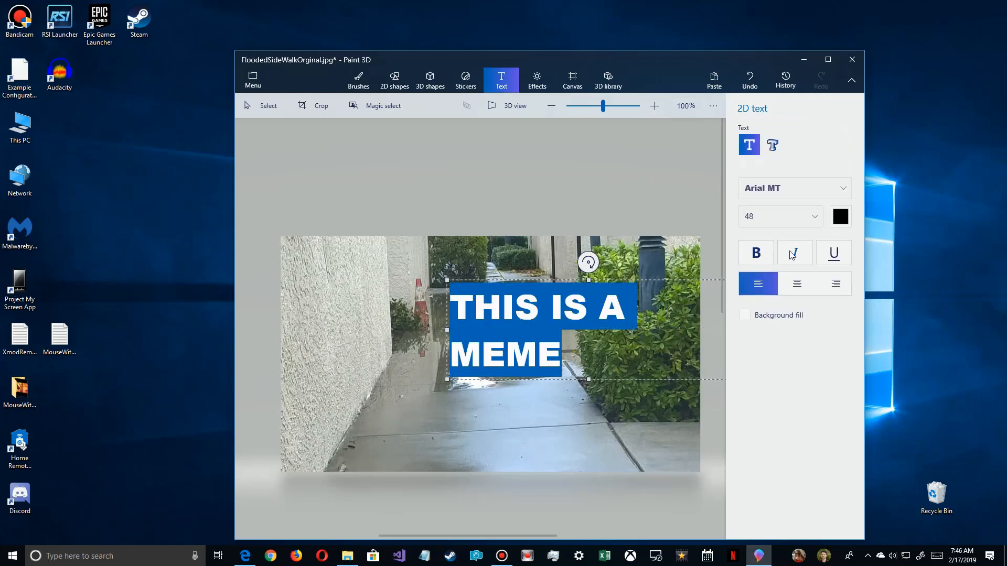
Select the whole "THIS IS A MEME" caption and change its text colour to white.
left_click(458, 305)
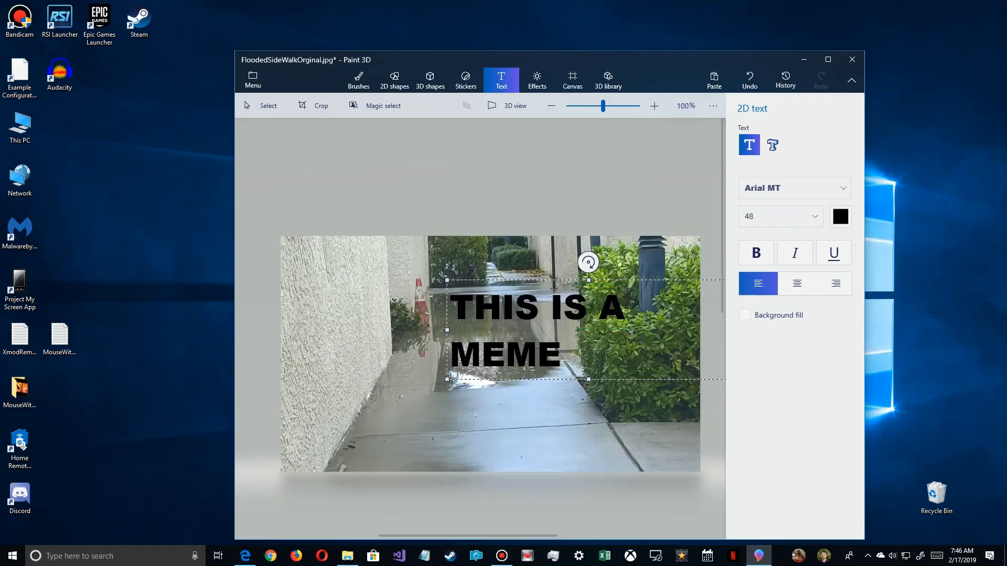
left_click_drag(570, 355, 449, 306)
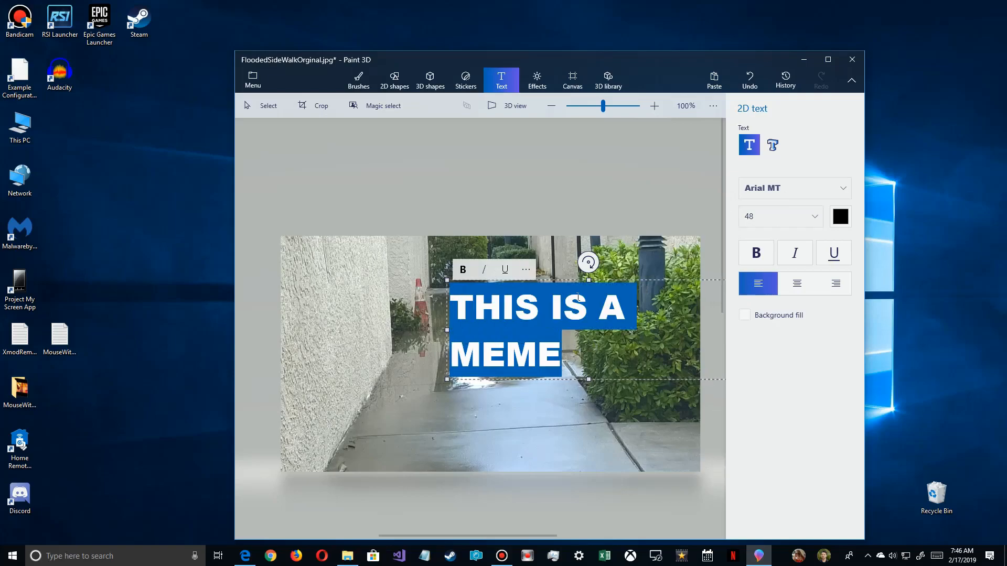
left_click(838, 218)
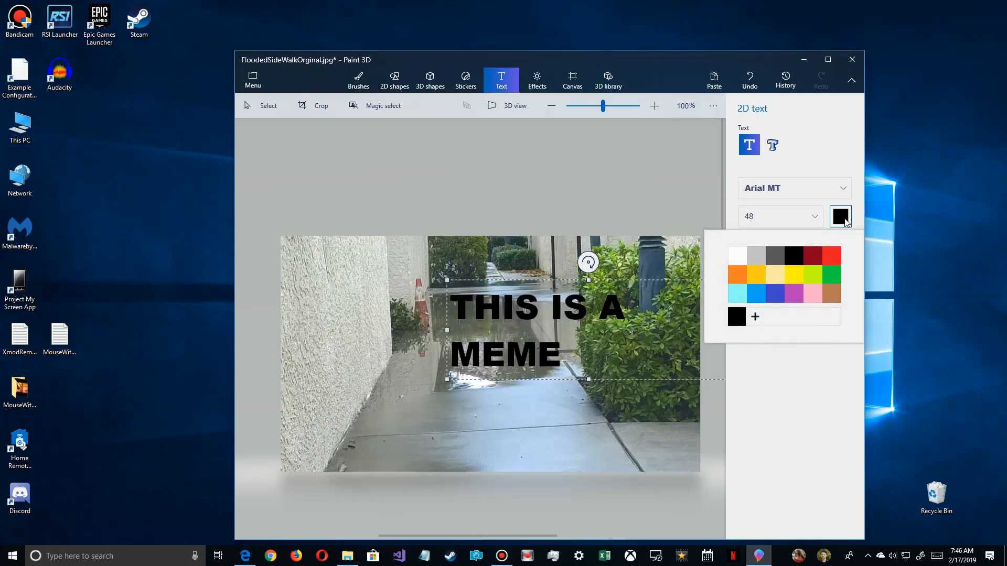
left_click(735, 254)
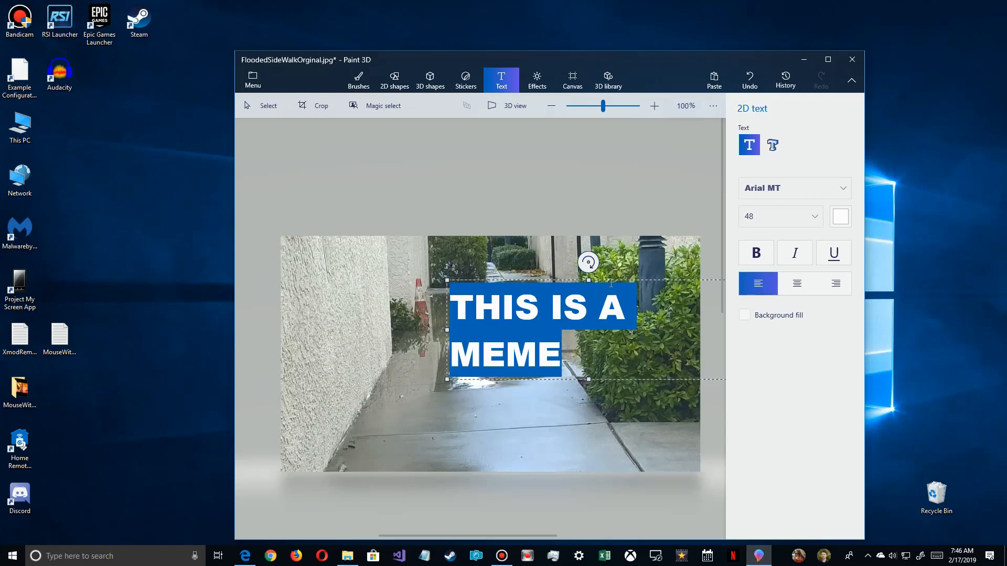
Resize the caption's box to fit the text on one line and place it along the bottom edge of the photo.
left_click_drag(611, 283, 466, 362)
left_click_drag(588, 459, 616, 413)
left_click(549, 382)
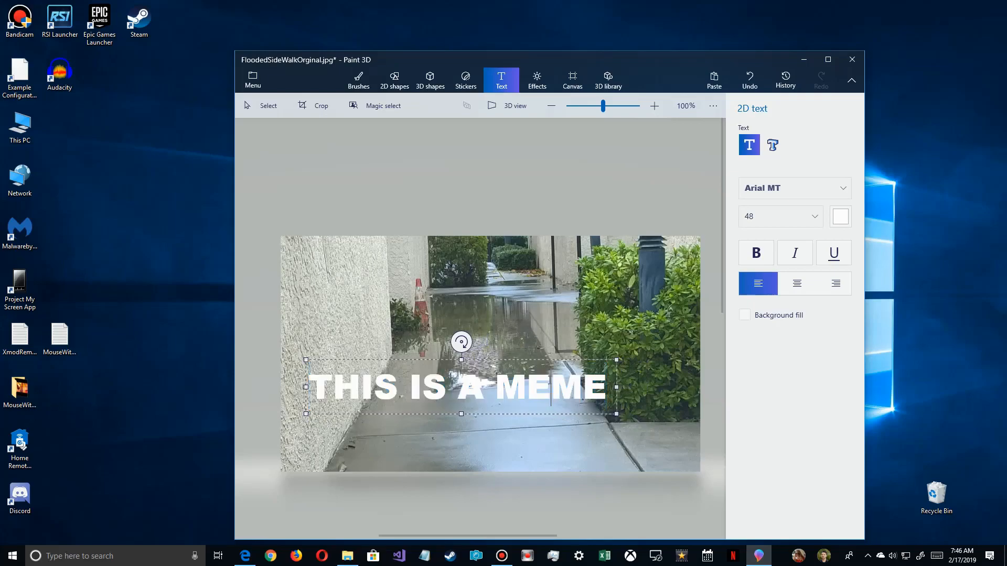
mouse_move(461, 342)
left_mouse_down()
mouse_move(429, 355)
mouse_move(461, 342)
mouse_move(461, 360)
left_mouse_up()
left_click_drag(454, 369, 482, 424)
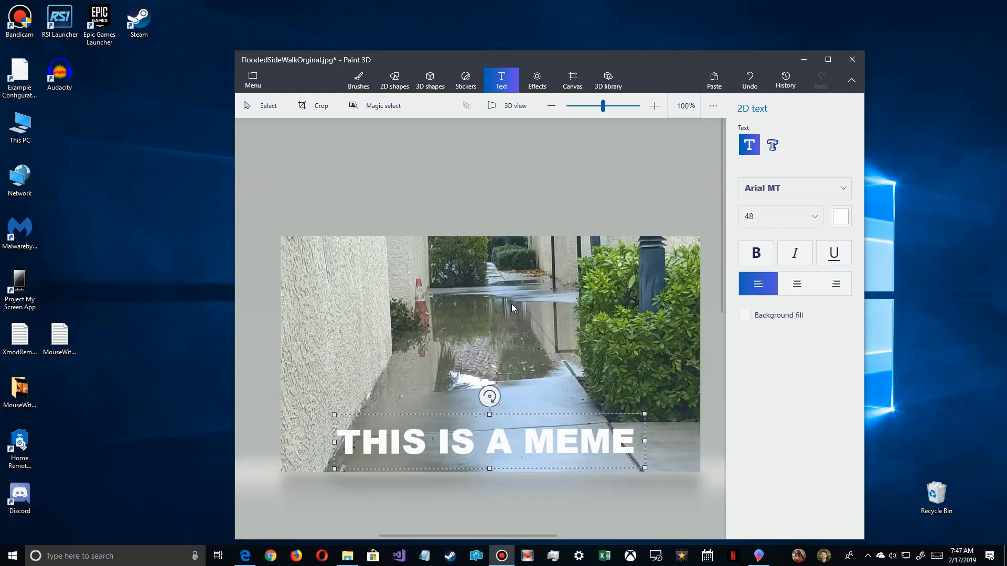
left_click(530, 280)
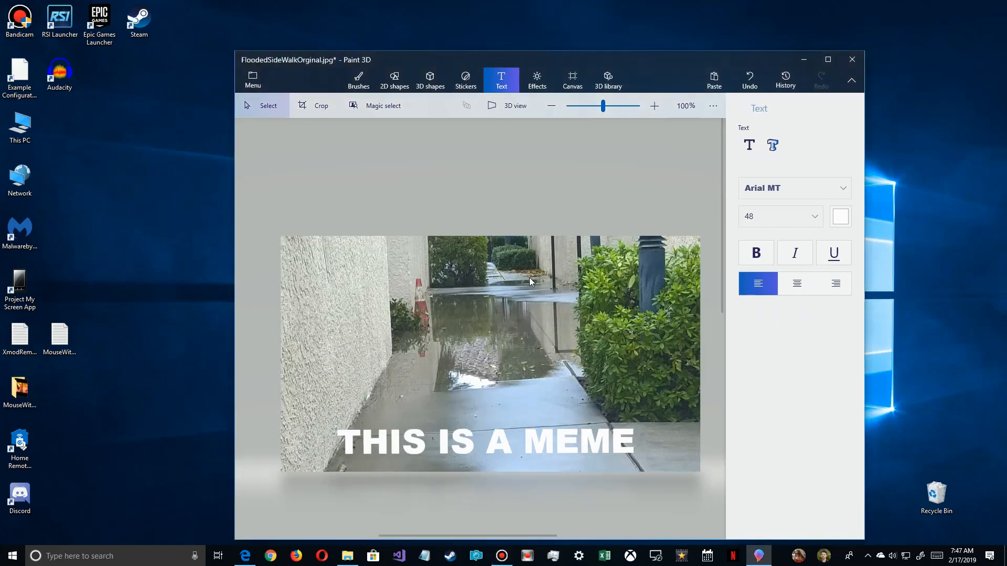
left_click(749, 146)
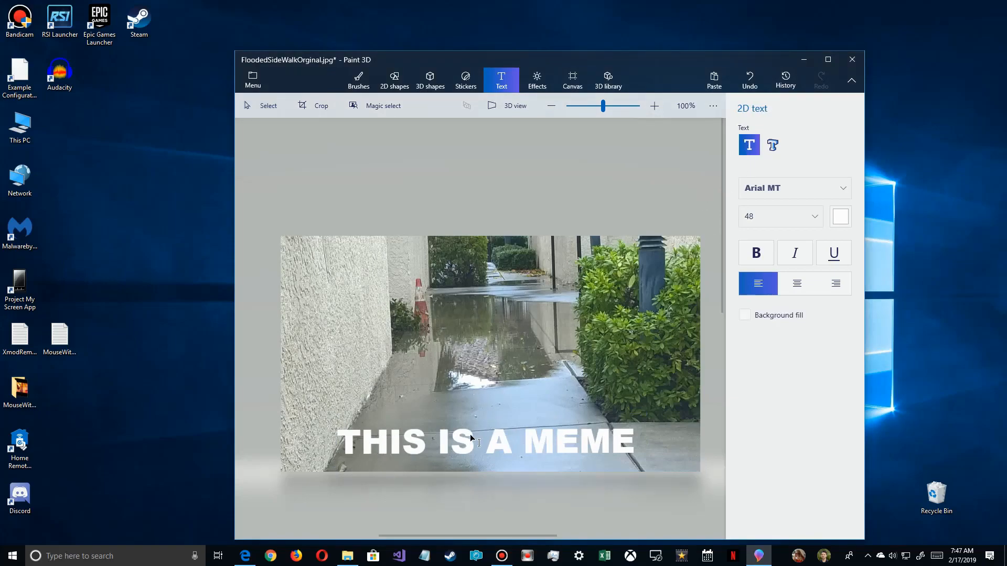
left_click(394, 80)
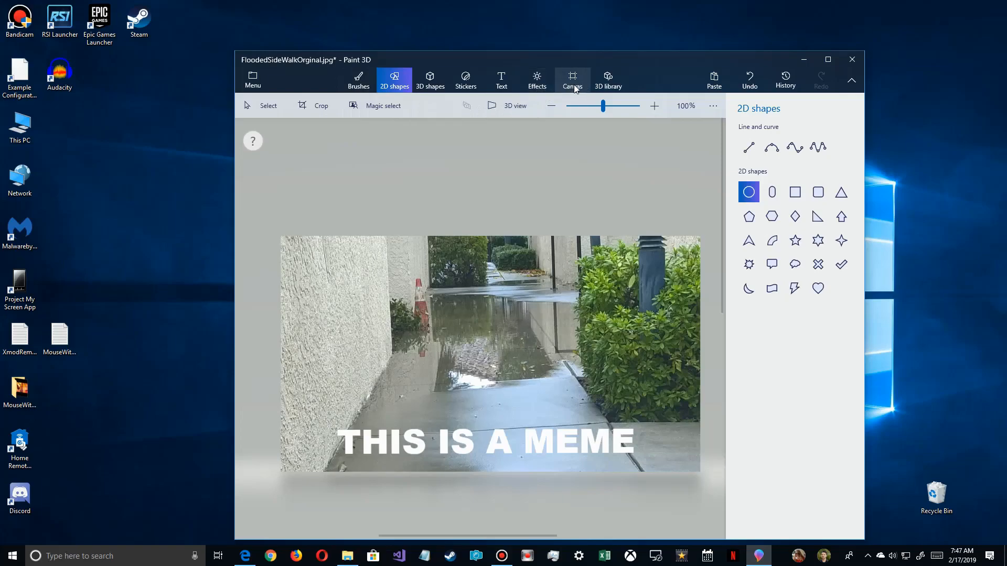
left_click(495, 105)
left_click(495, 105)
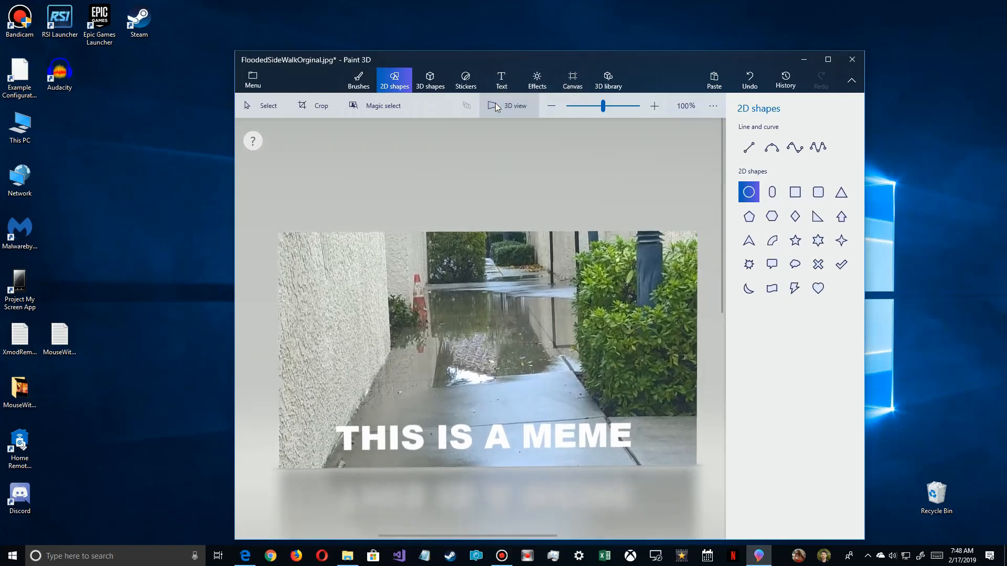
left_click(372, 107)
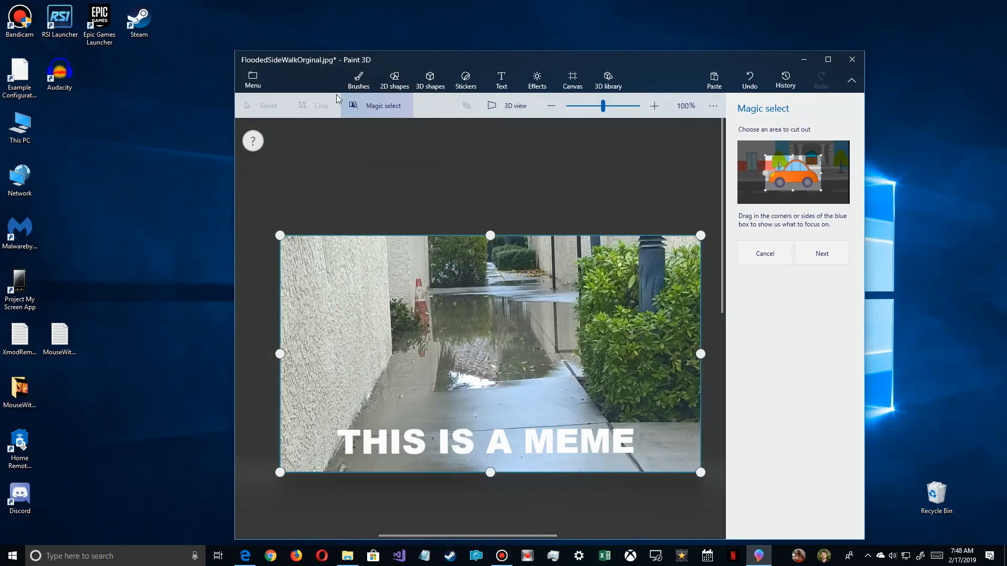
left_click(393, 82)
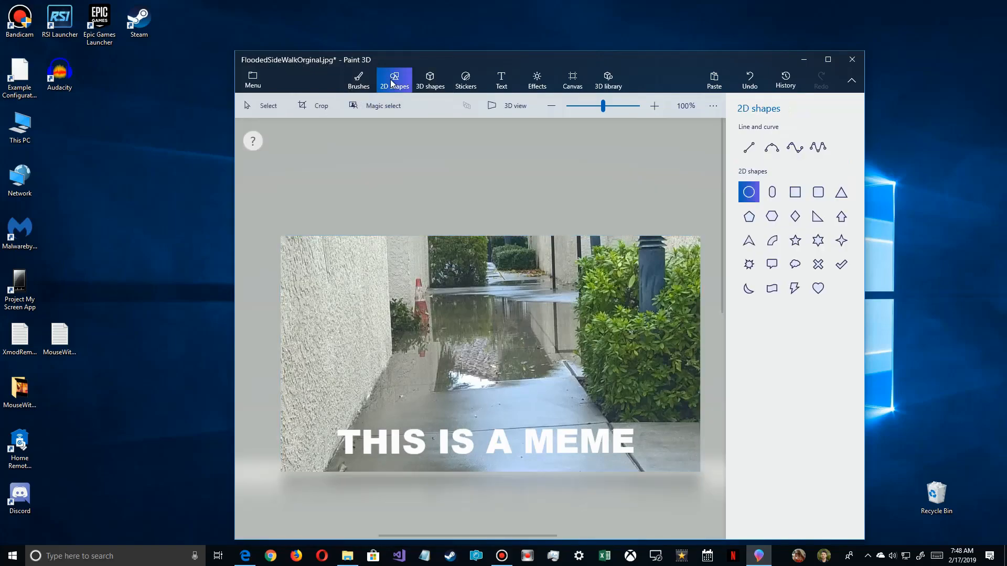
Add a second 2D text box over the puddle reading "More Comments" in red at font size 24.
left_click(501, 80)
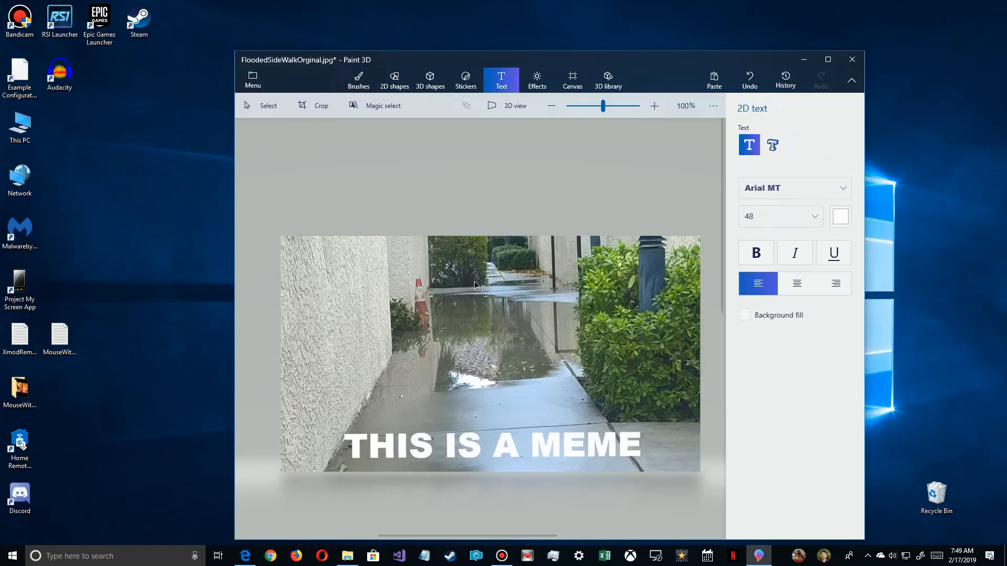
left_click(765, 219)
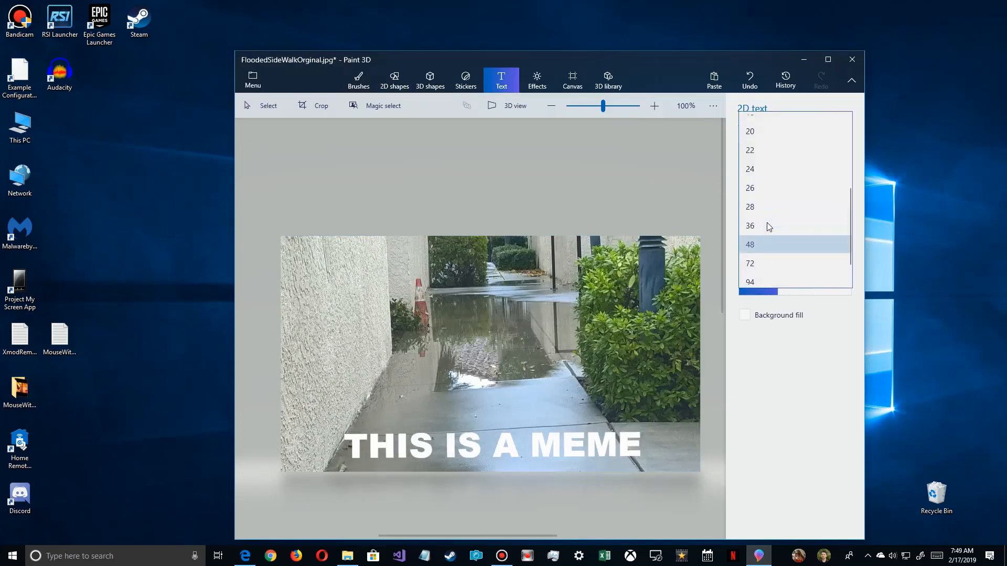
left_click(754, 168)
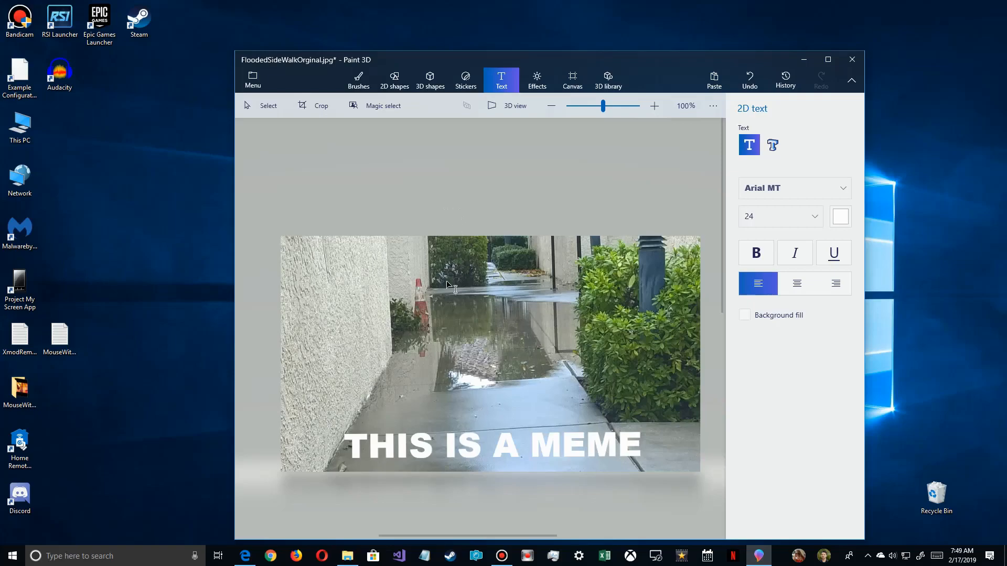
left_click(445, 330)
left_click_drag(608, 376, 632, 383)
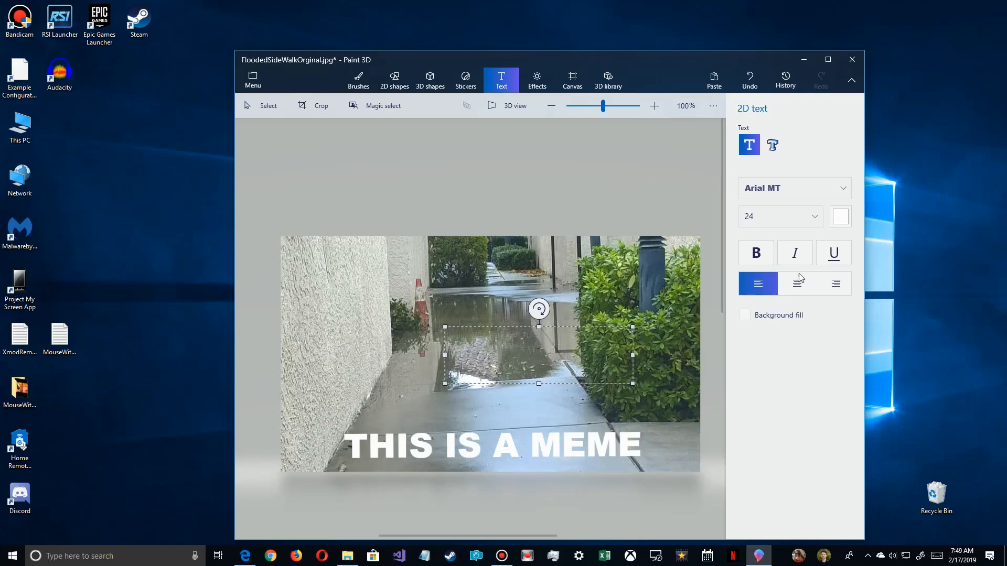
left_click(840, 216)
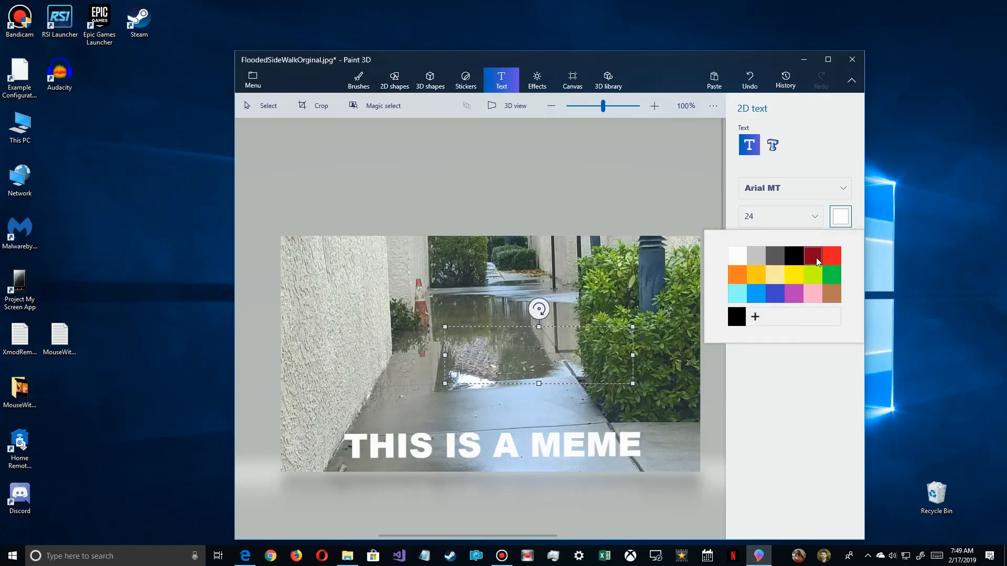
left_click(831, 256)
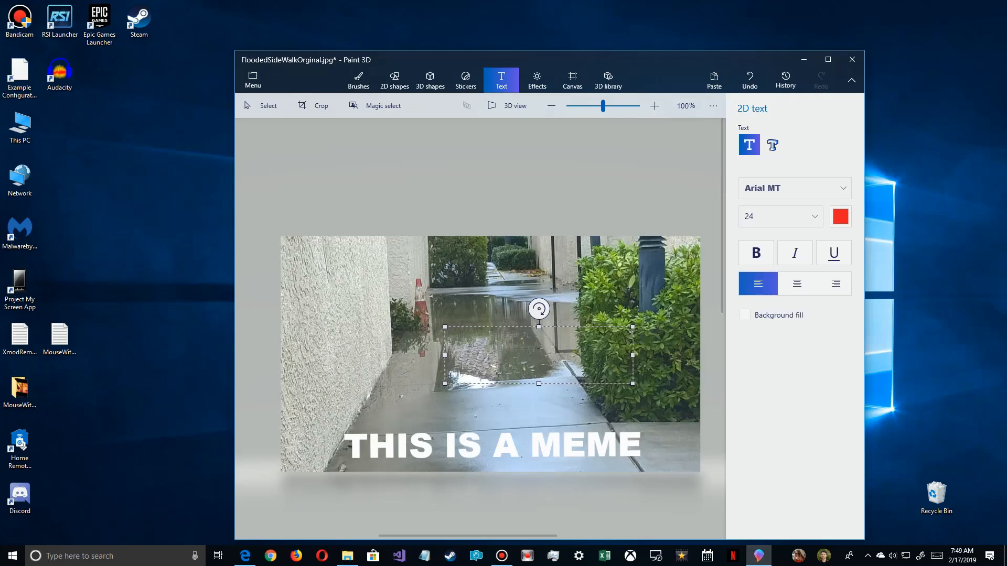
type("More Comments")
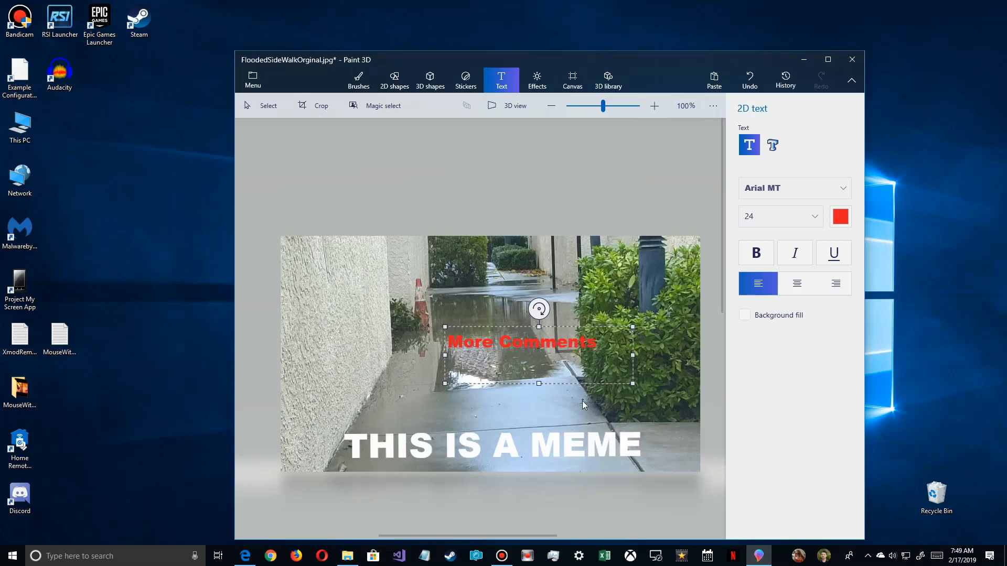
Shrink the "More Comments" box to fit its text and give it a black background fill.
left_click_drag(633, 384, 601, 361)
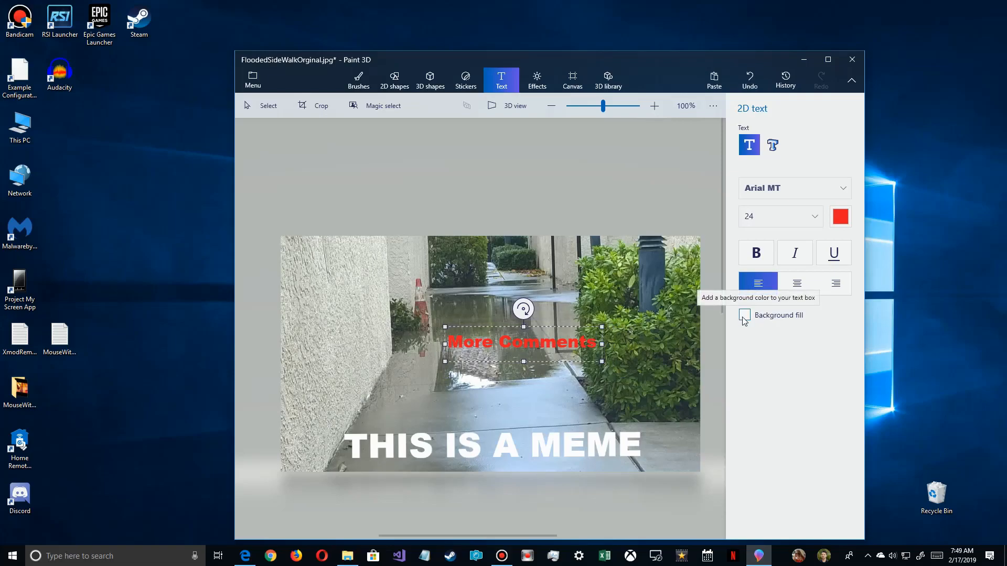
left_click(745, 318)
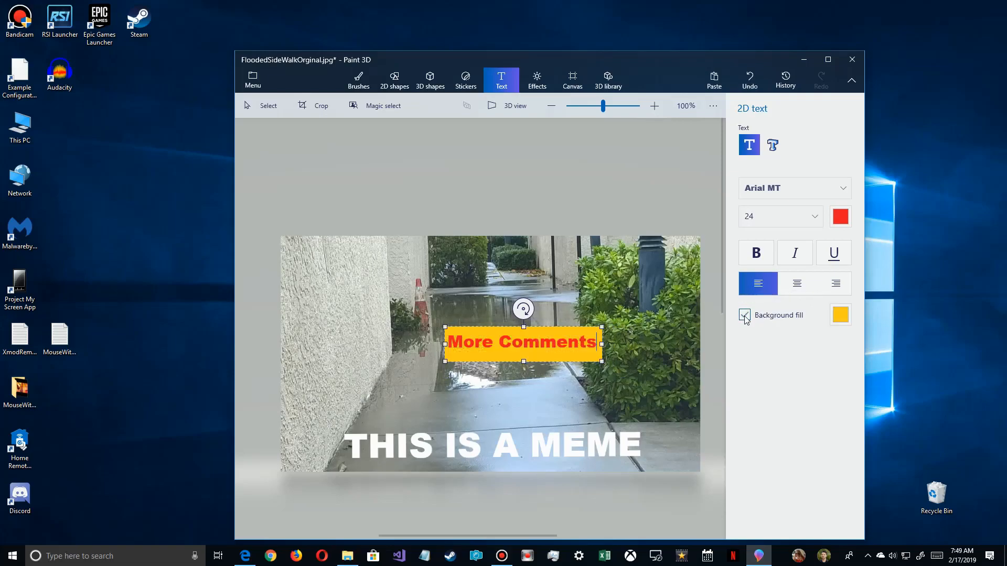
left_click(832, 318)
left_click(790, 355)
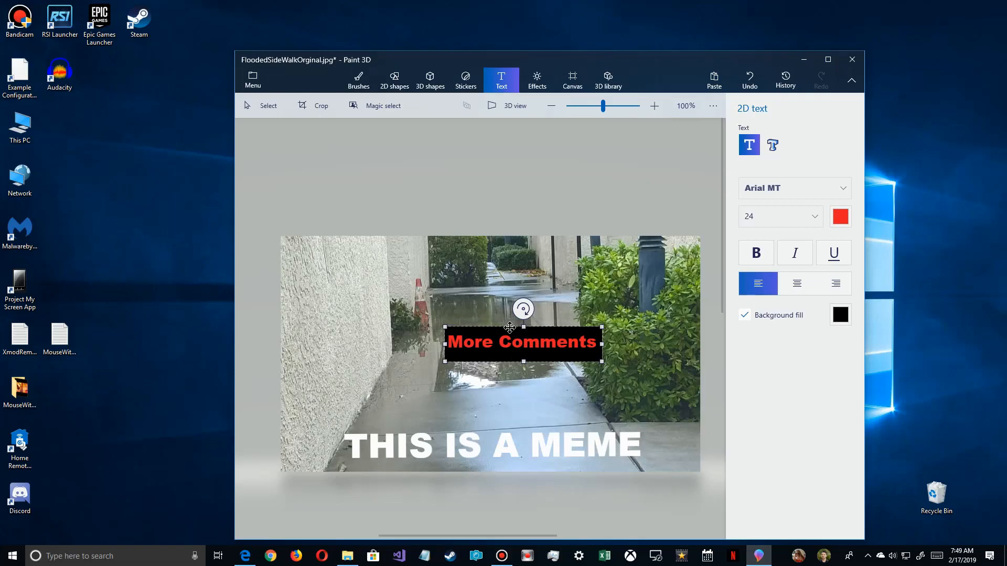
Rotate the "More Comments" label so it slants upward to the right, and place it over the puddle.
left_click_drag(508, 329, 482, 394)
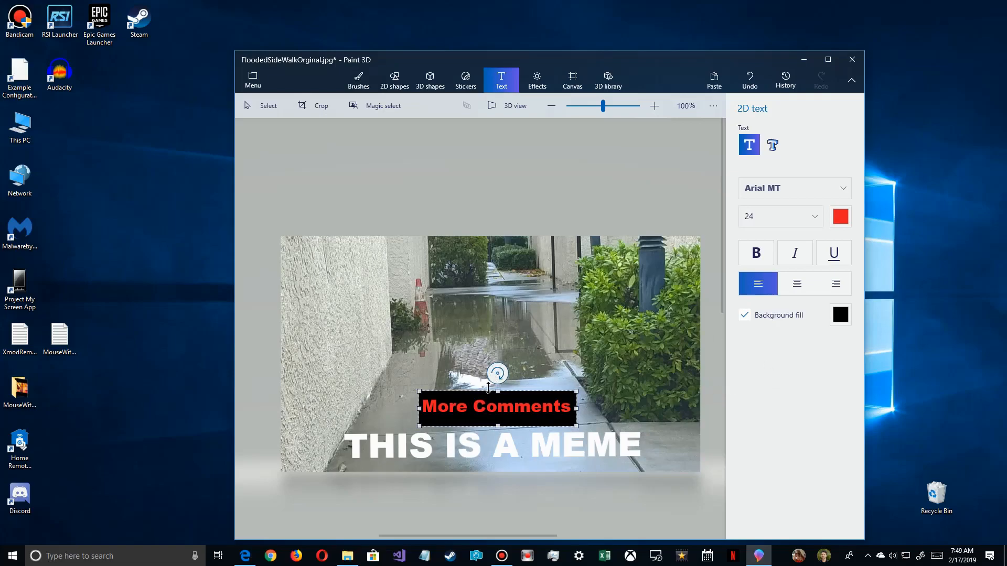
left_click_drag(571, 392, 580, 310)
left_click_drag(513, 291, 474, 283)
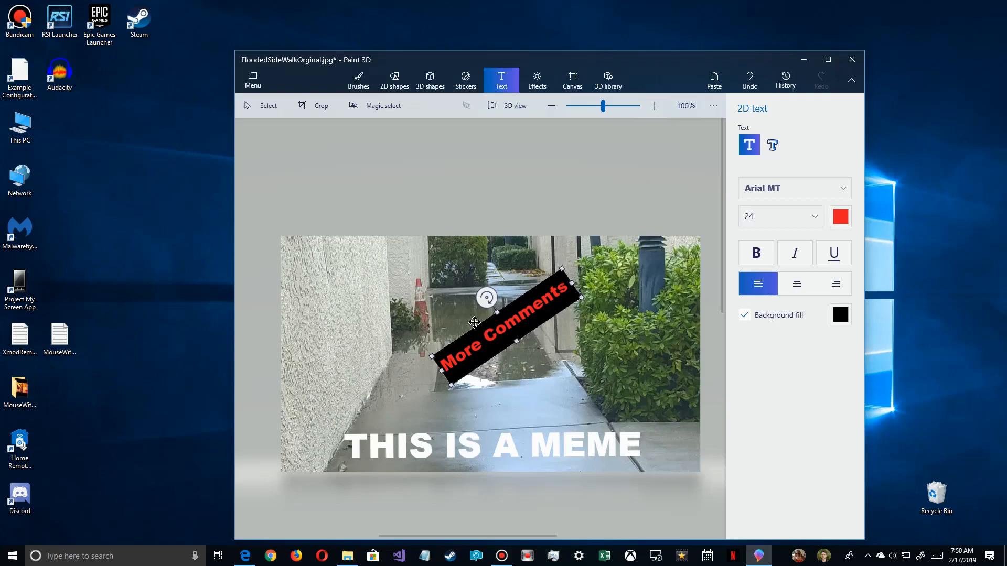
left_click_drag(472, 324, 451, 332)
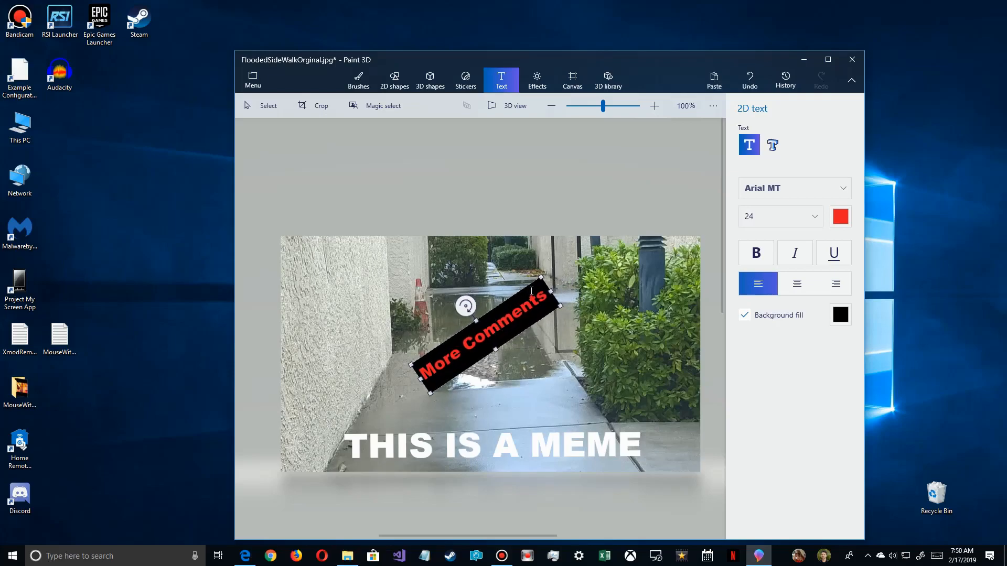
left_click(527, 262)
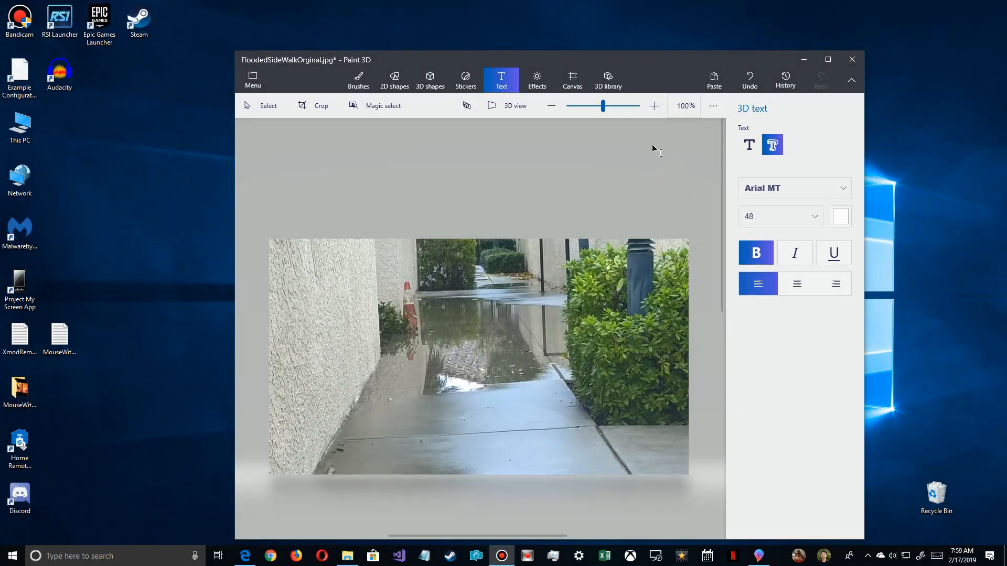
Check the canvas width and height.
left_click(572, 80)
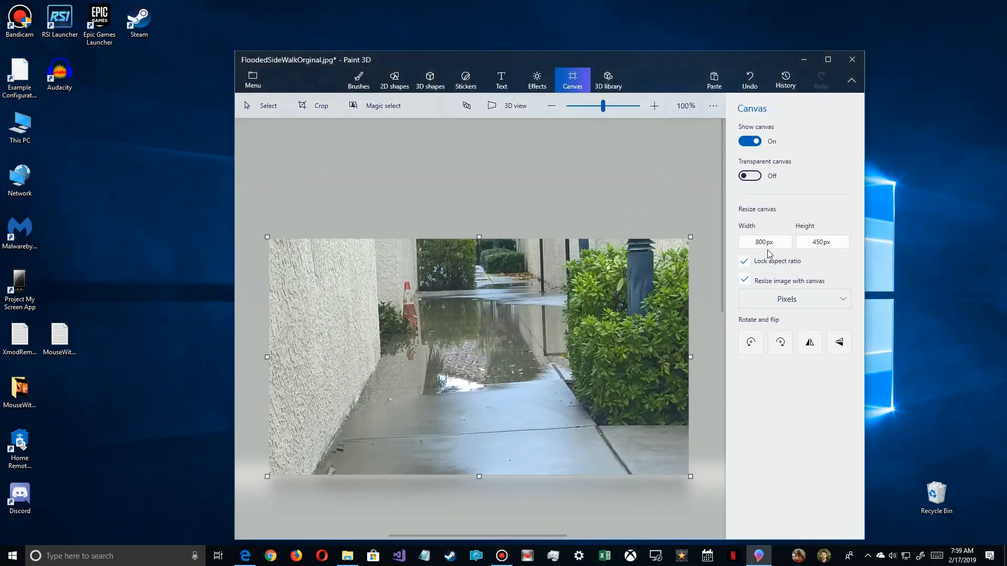
Add a centre-aligned 3D text box across the middle of the photo reading "This is a" at font size 130.
left_click(501, 79)
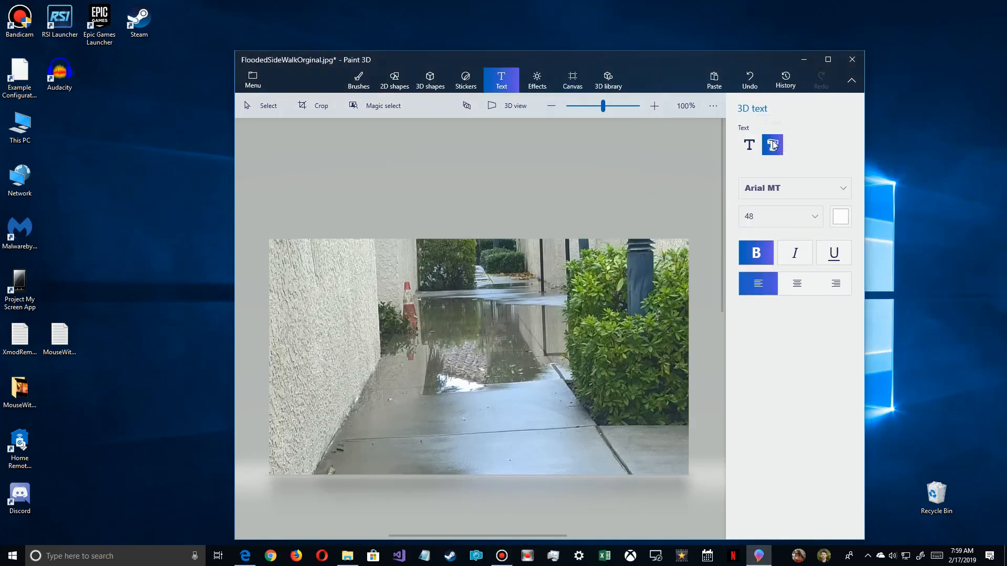
left_click(773, 220)
left_click(764, 275)
left_click(796, 284)
left_click(310, 303)
left_click_drag(571, 388, 637, 429)
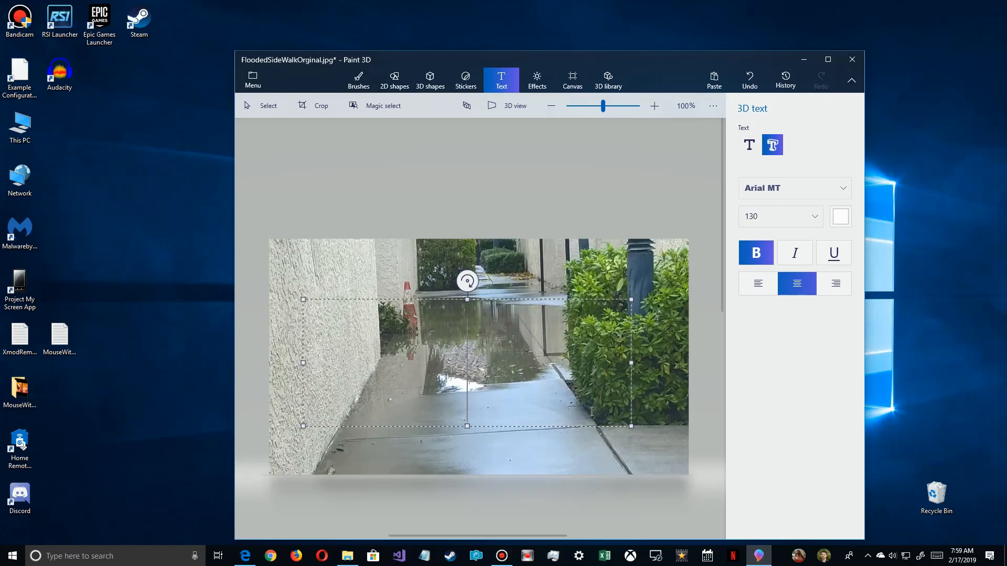
type("This is a")
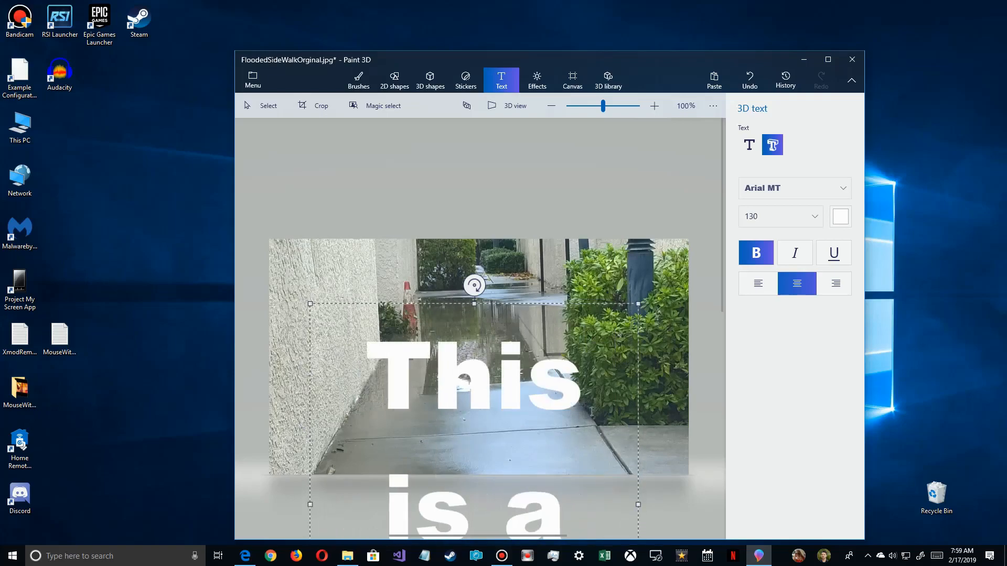
Set the whole "This is a meme" 3D text to font size 48.
key("ctrl+a")
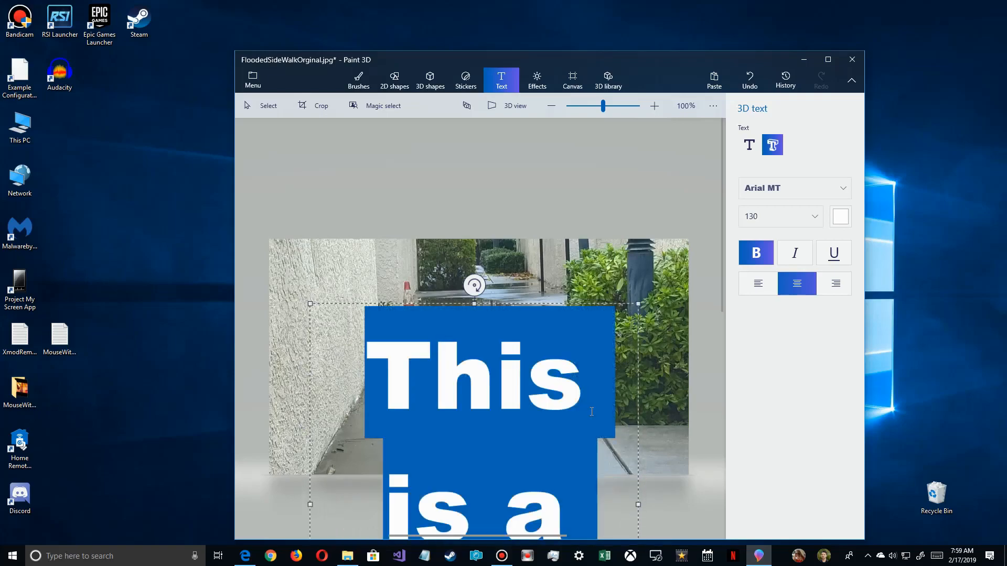
left_click(791, 219)
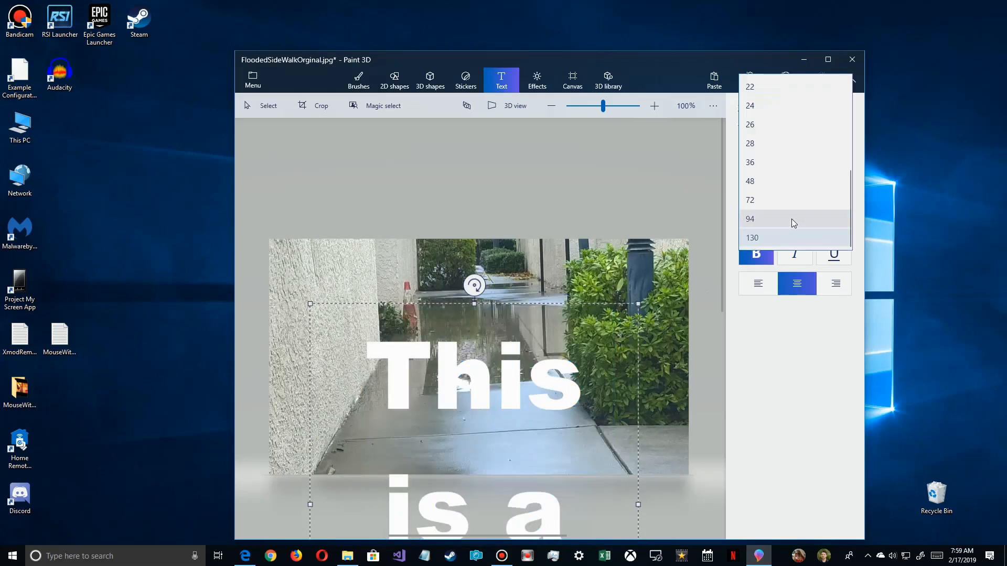
left_click(765, 197)
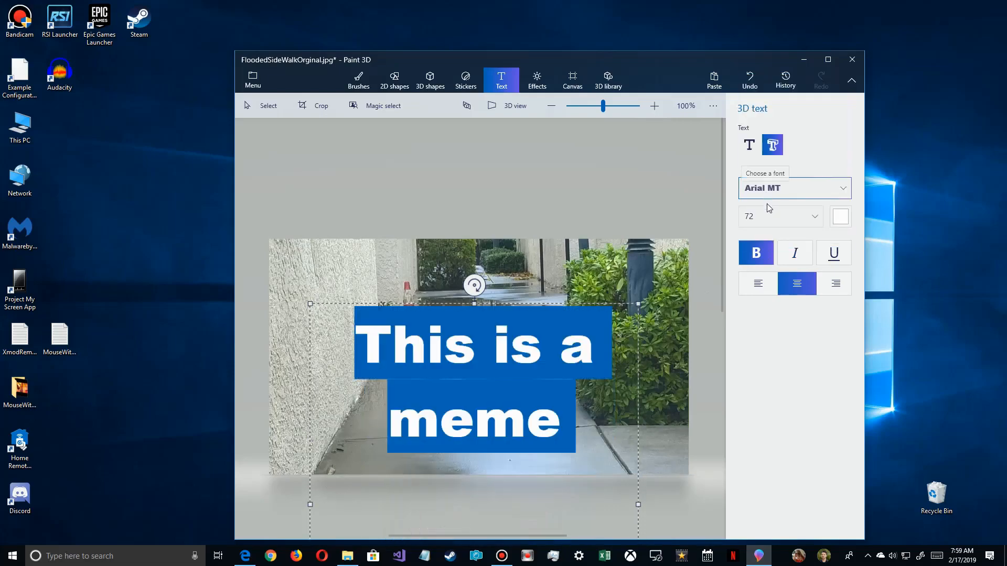
left_click(769, 213)
left_click(756, 204)
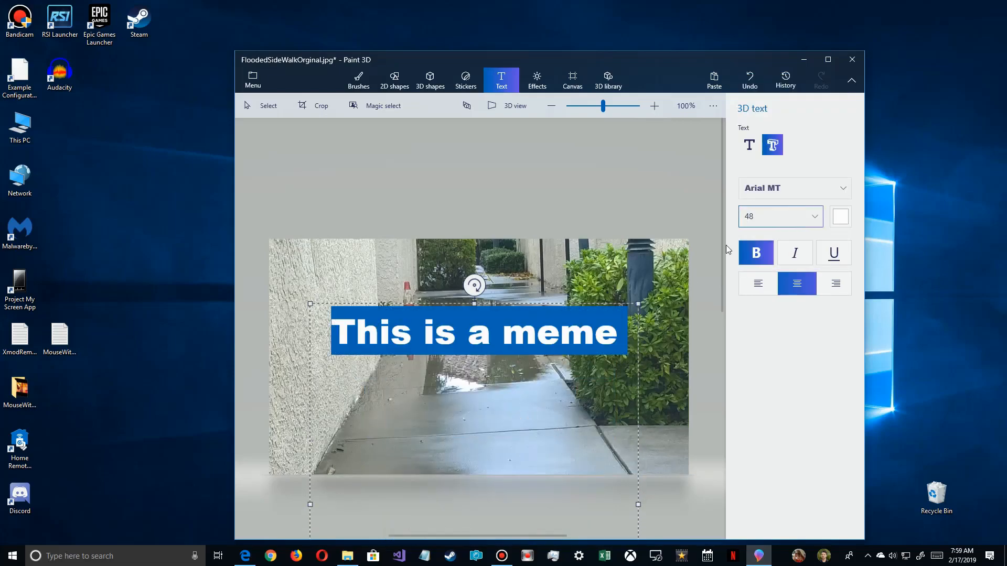
Shrink the 3D text box to fit "This is a meme", place it near the photo's lower edge, and commit the text.
left_click_drag(507, 304, 511, 250)
left_click_drag(635, 265, 593, 444)
left_click_drag(512, 451, 533, 270)
left_click_drag(614, 270, 653, 419)
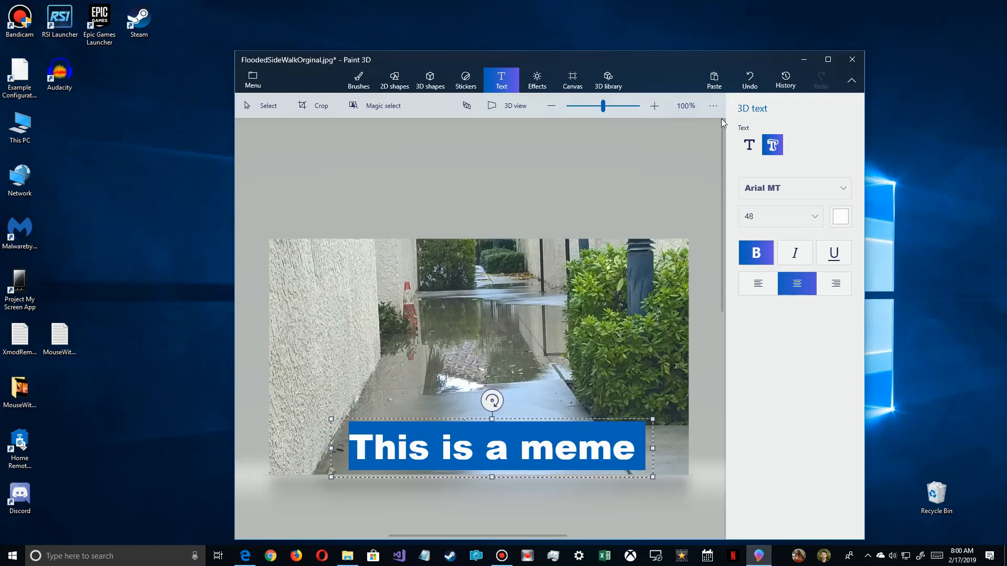
left_click(507, 317)
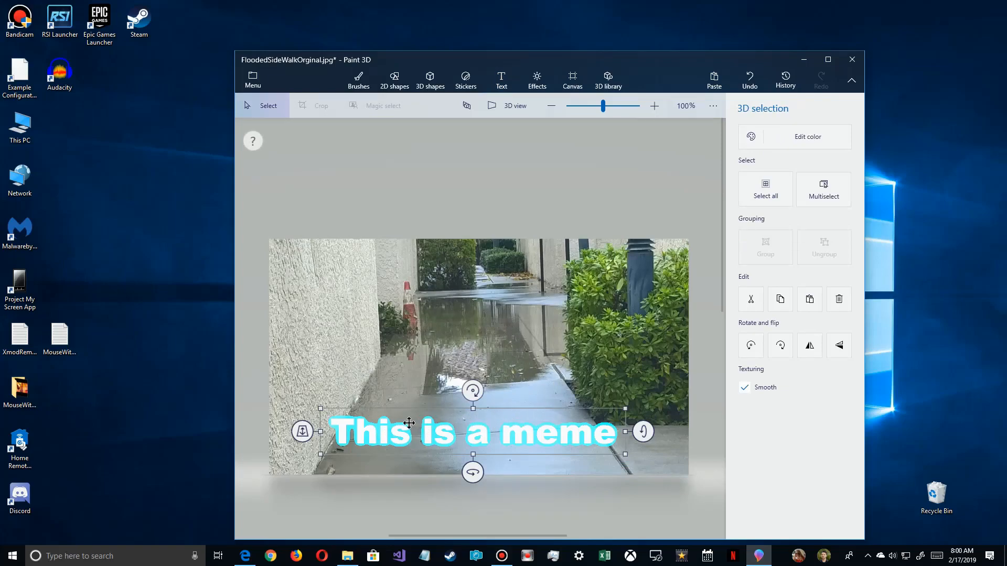
left_click(576, 326)
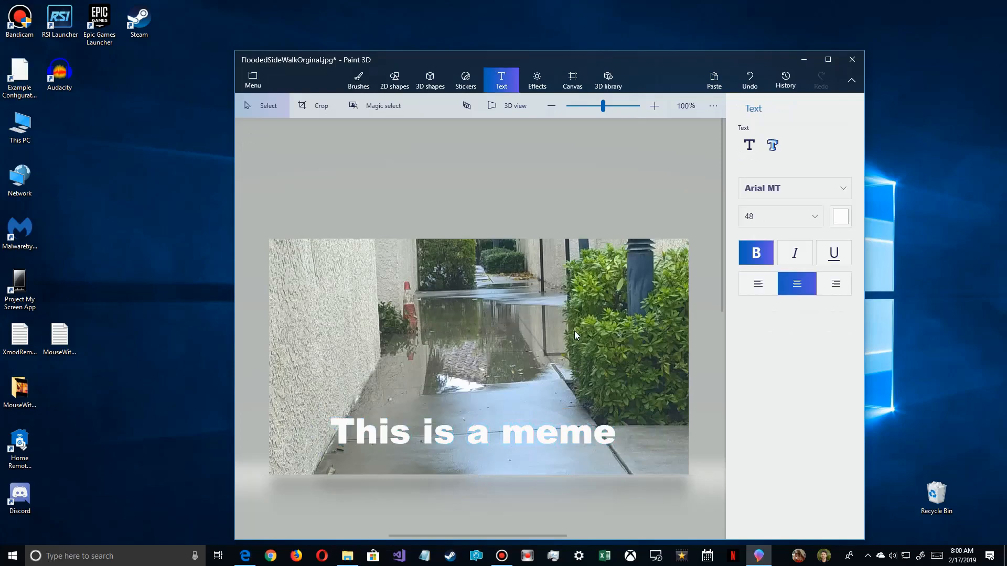
Move the "This is a meme" 3D text slightly up and to the right, and tilt it about its horizontal axis.
left_click(521, 432)
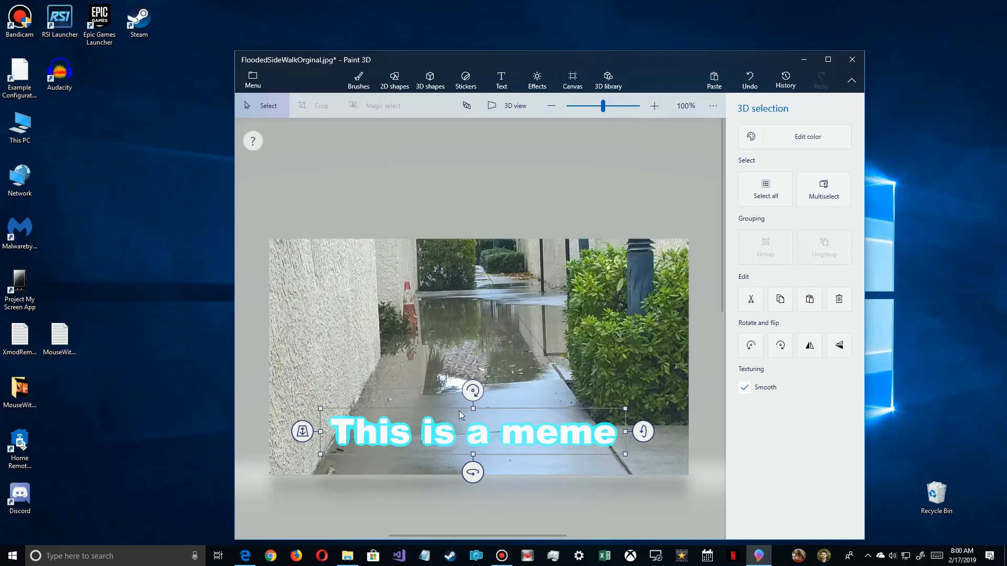
left_click_drag(466, 417, 485, 409)
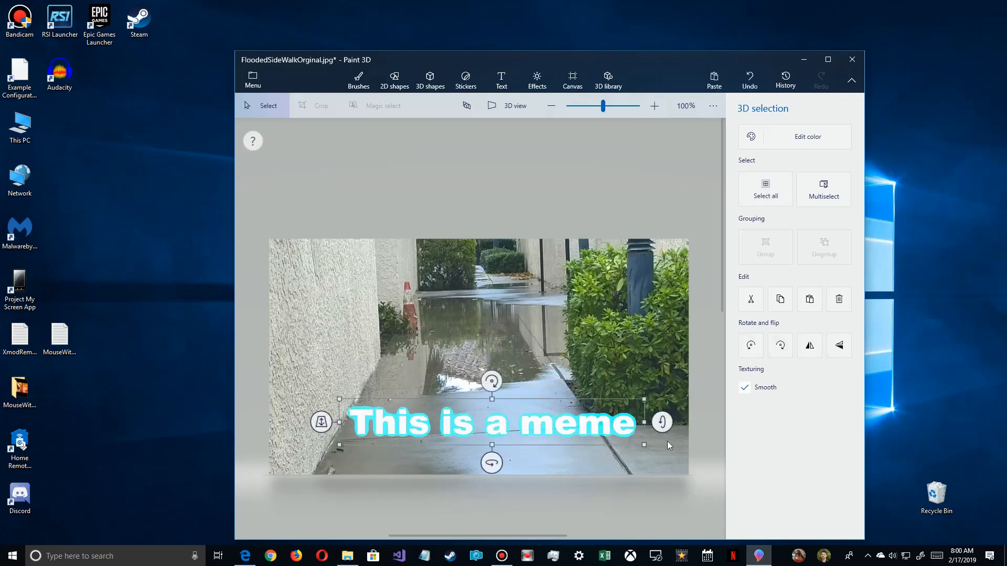
mouse_move(664, 423)
left_mouse_down()
mouse_move(664, 409)
mouse_move(661, 442)
mouse_move(660, 420)
left_mouse_up()
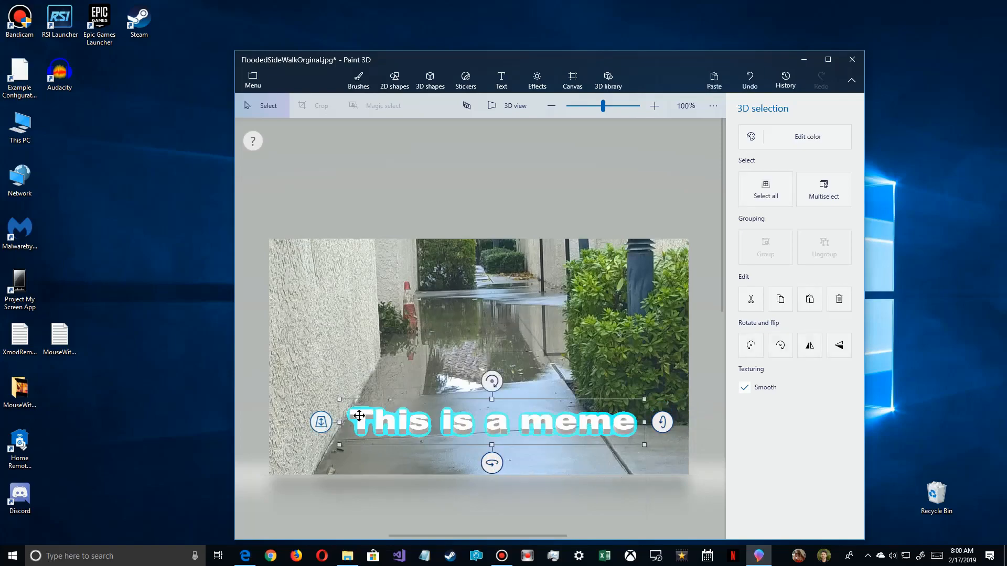
left_click(549, 366)
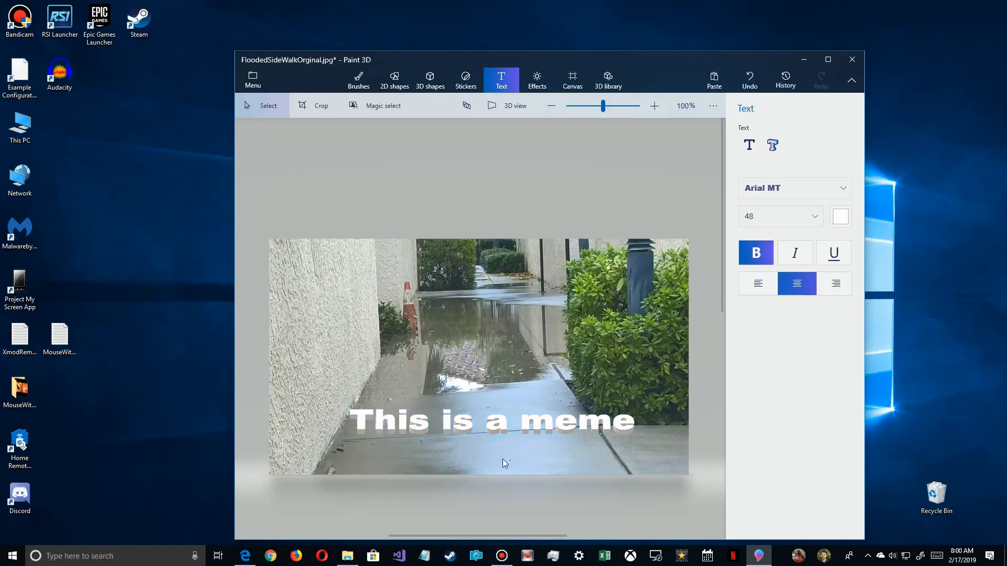
Rotate the "This is a meme" 3D text so it slants upward to the right, and move it slightly higher.
left_click(570, 424)
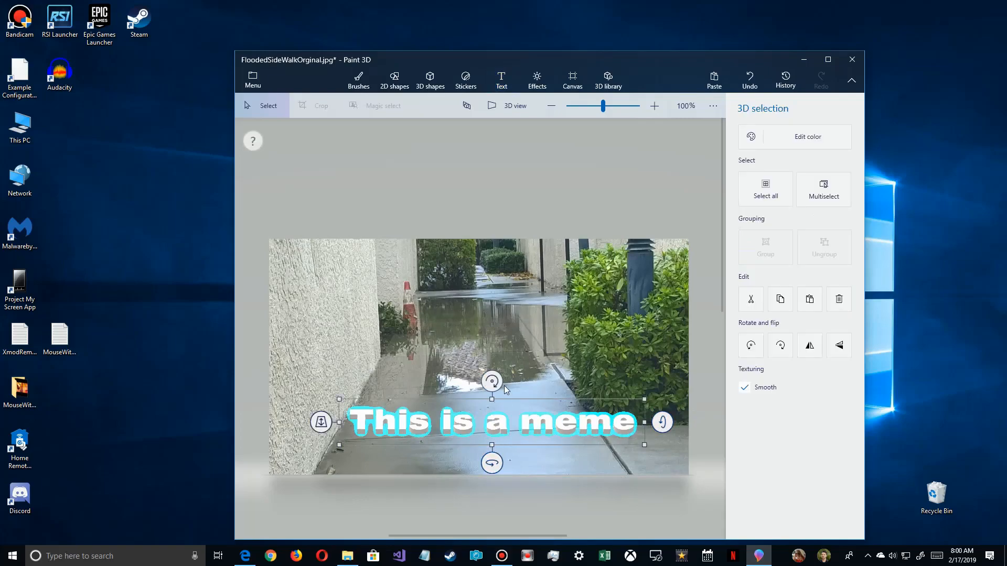
left_click_drag(491, 381, 479, 386)
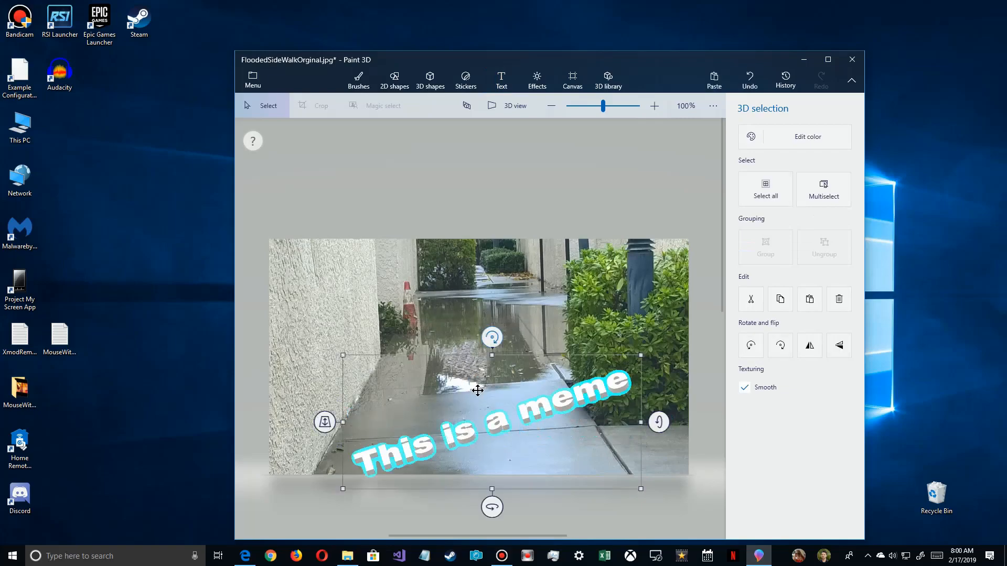
mouse_move(490, 504)
left_mouse_down()
mouse_move(611, 505)
mouse_move(494, 506)
left_mouse_up()
mouse_move(325, 422)
left_mouse_down()
mouse_move(330, 346)
mouse_move(329, 417)
left_mouse_up()
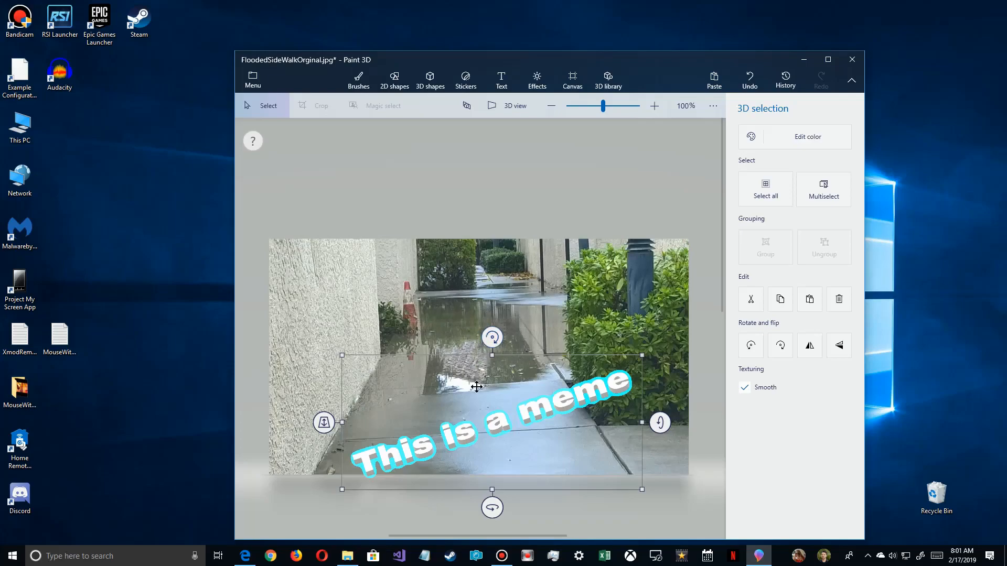
left_click_drag(511, 419, 512, 404)
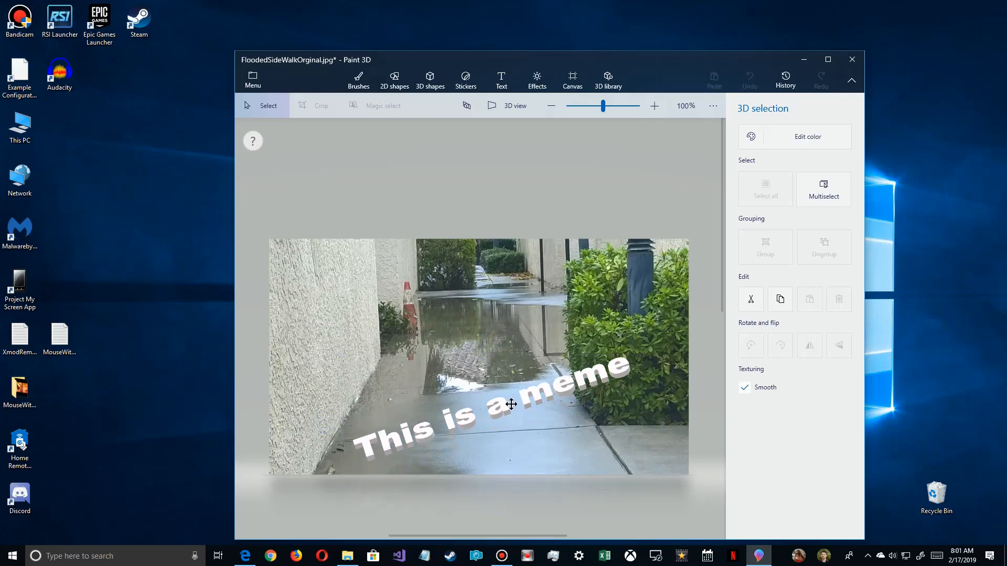
left_click_drag(660, 407, 660, 413)
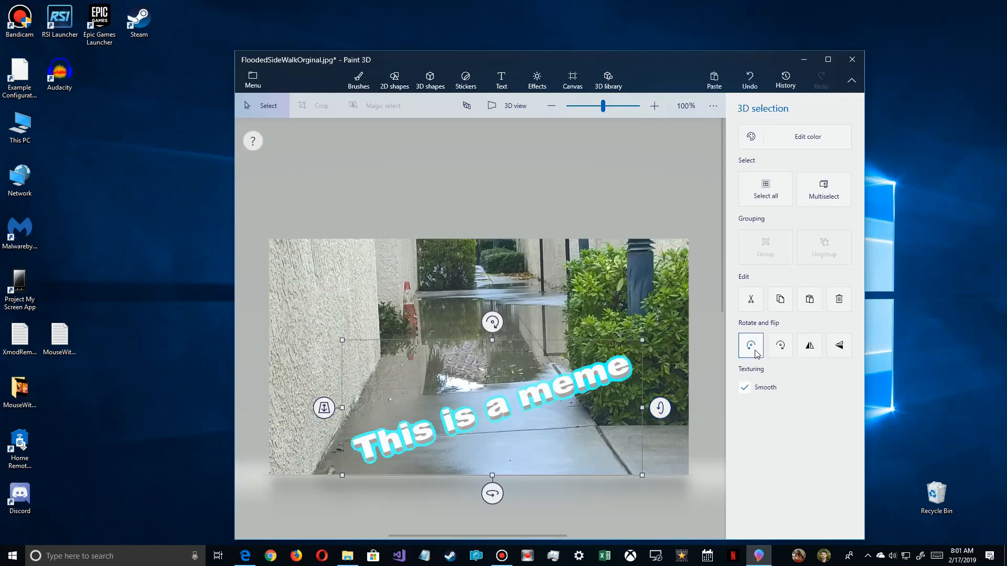
Try a horizontal flip on the slanted 3D text, and rotate the text level and turned around so it reads mirrored.
left_click(811, 351)
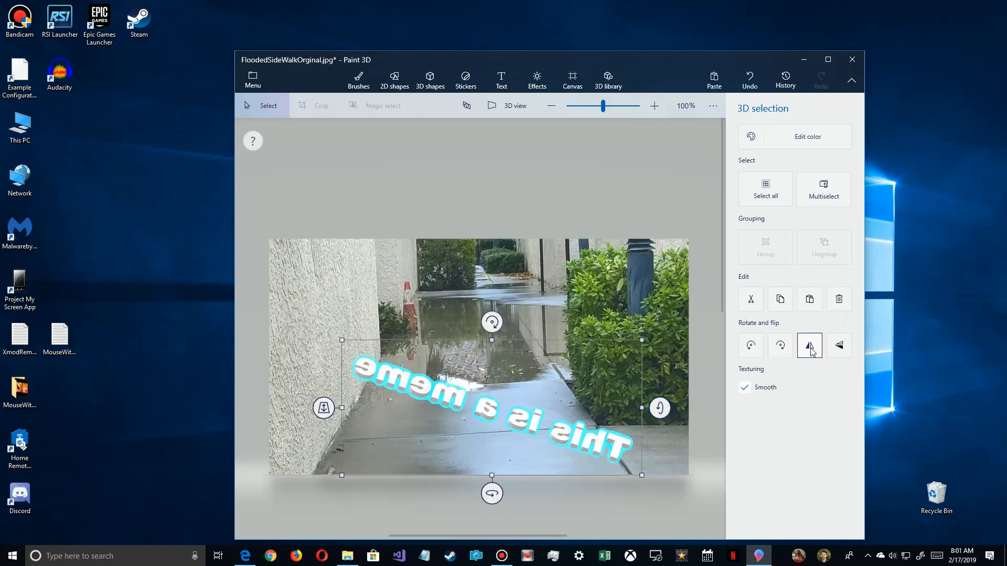
left_click(811, 350)
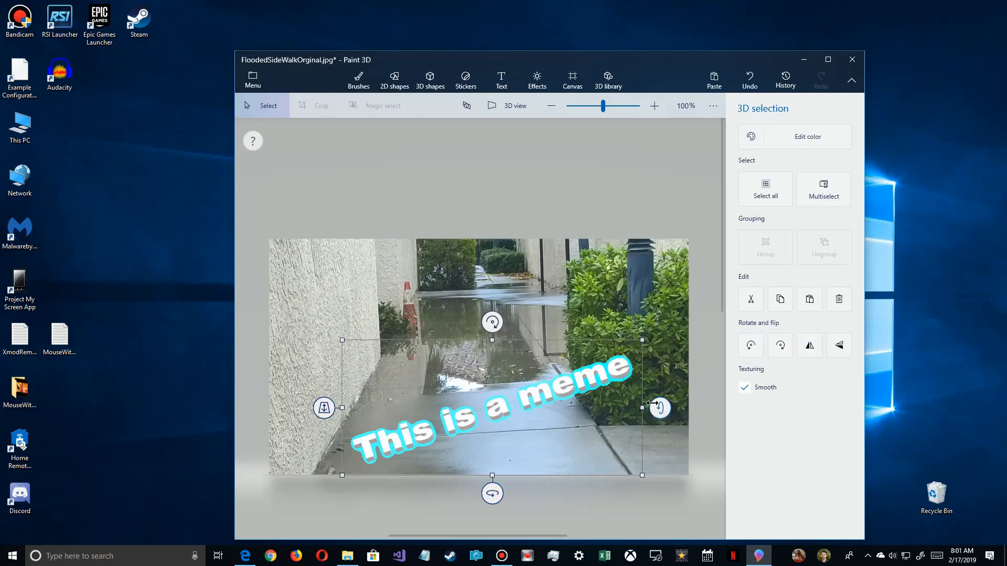
left_click_drag(656, 409, 682, 427)
left_click_drag(493, 334, 507, 338)
left_click_drag(492, 451, 791, 449)
left_click(591, 363)
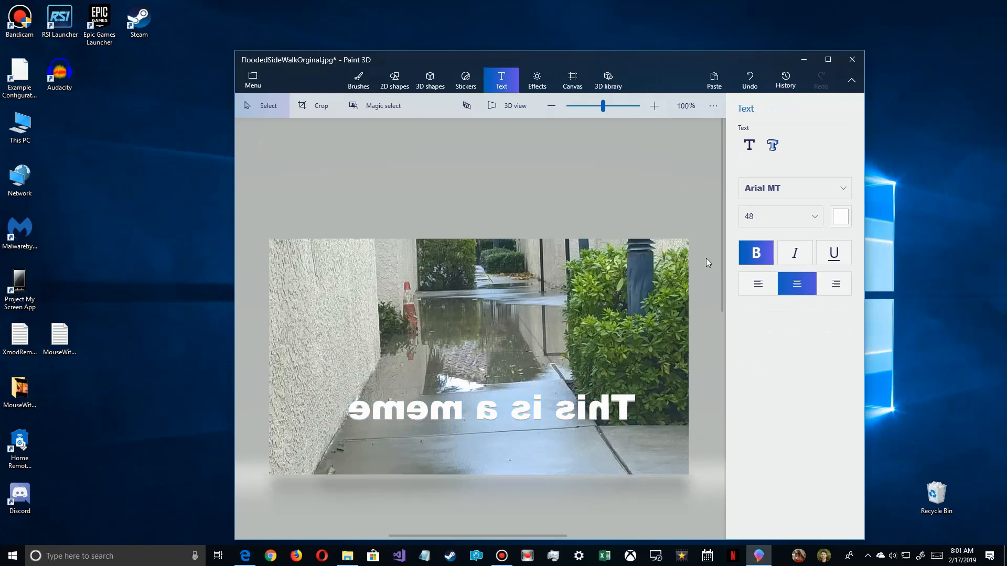
Flip the mirrored 3D text horizontally so it reads correctly, and try a vertical flip on it.
left_click(572, 418)
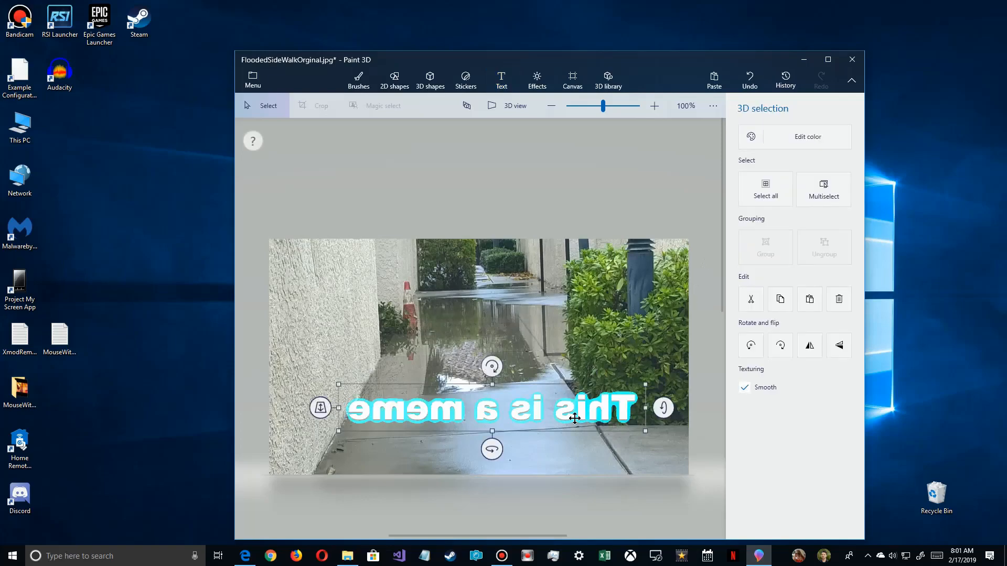
left_click(808, 347)
left_click(839, 347)
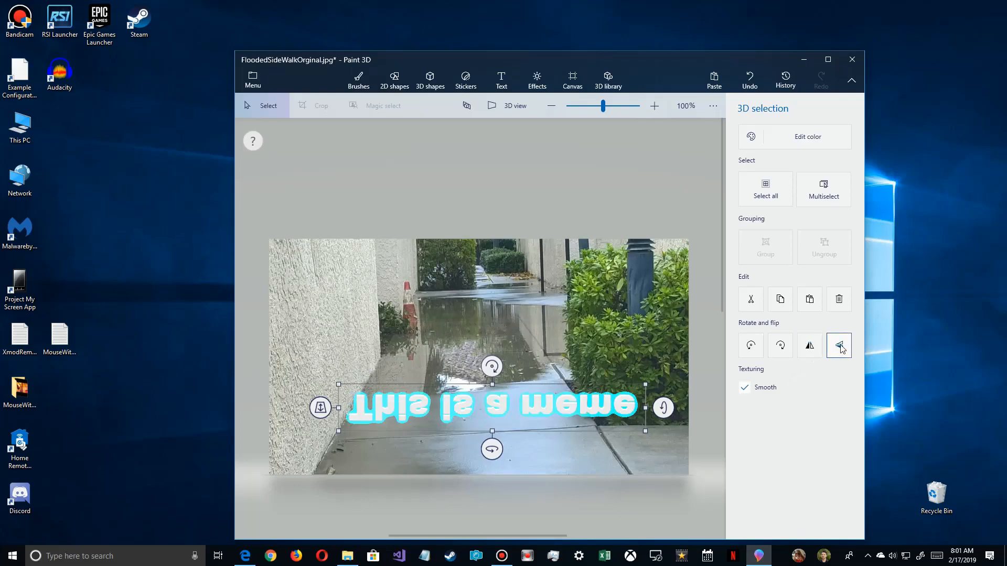
left_click(841, 348)
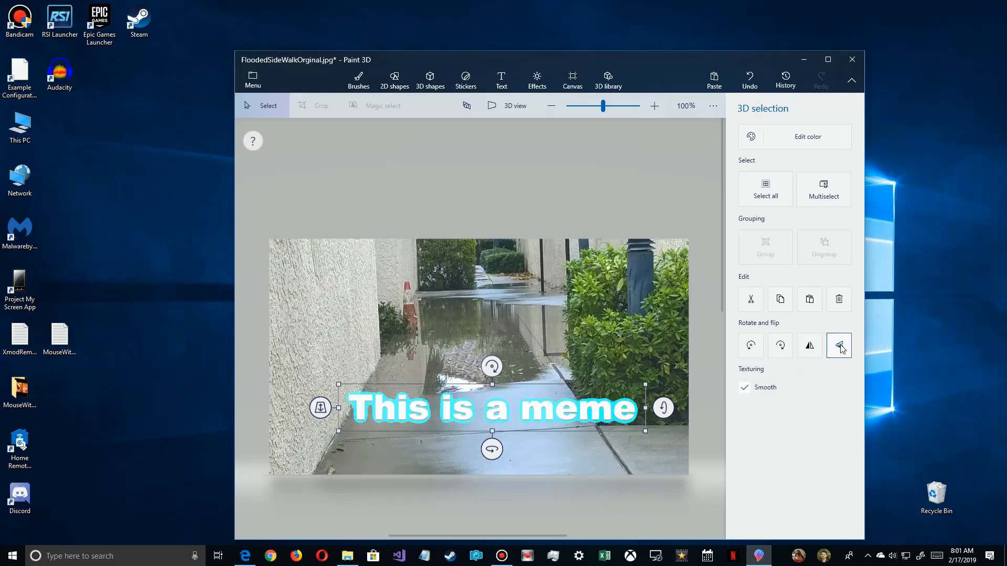
Rotate the "This is a meme" 3D text counterclockwise through a full turn in 90-degree steps.
left_click(750, 347)
left_click(750, 347)
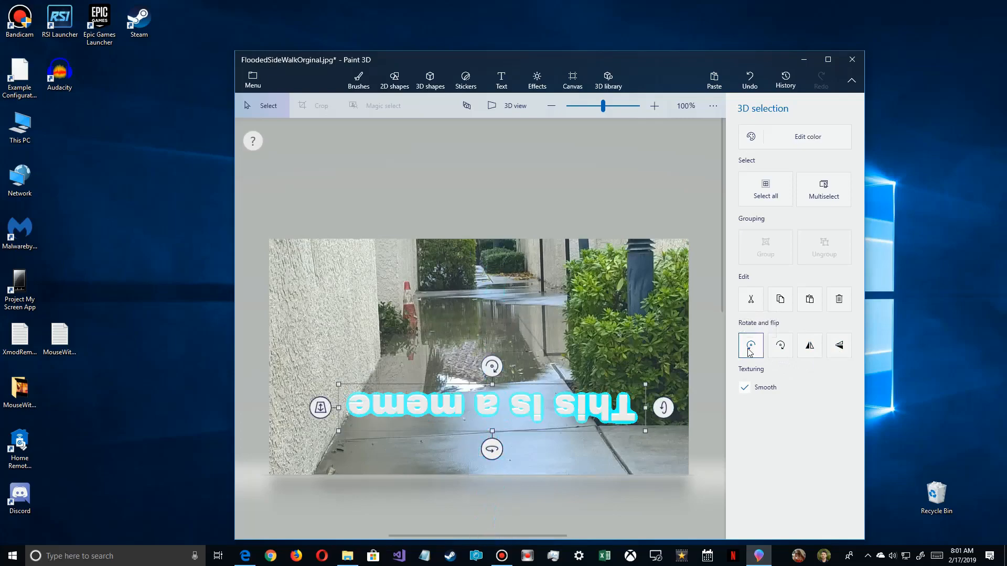
left_click(750, 347)
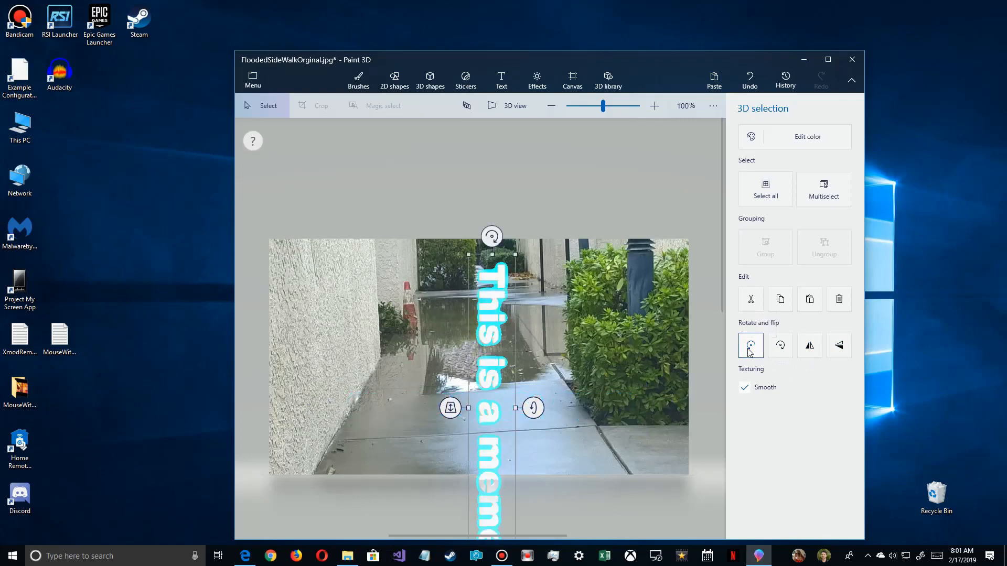
left_click(750, 347)
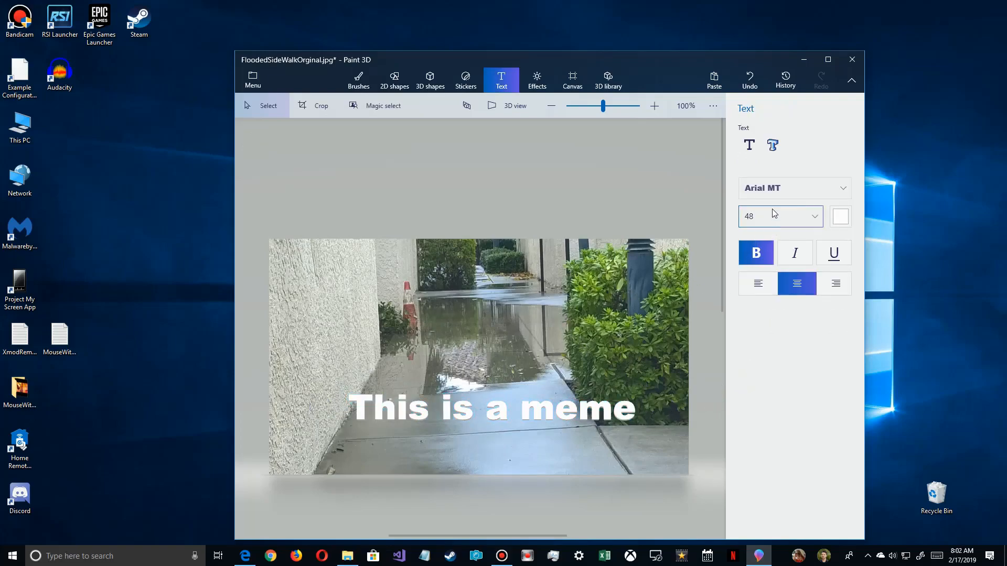
Add another 3D text box above "This is a meme" in the upper part of the photo, reading "Second one".
left_click(772, 146)
left_click(398, 276)
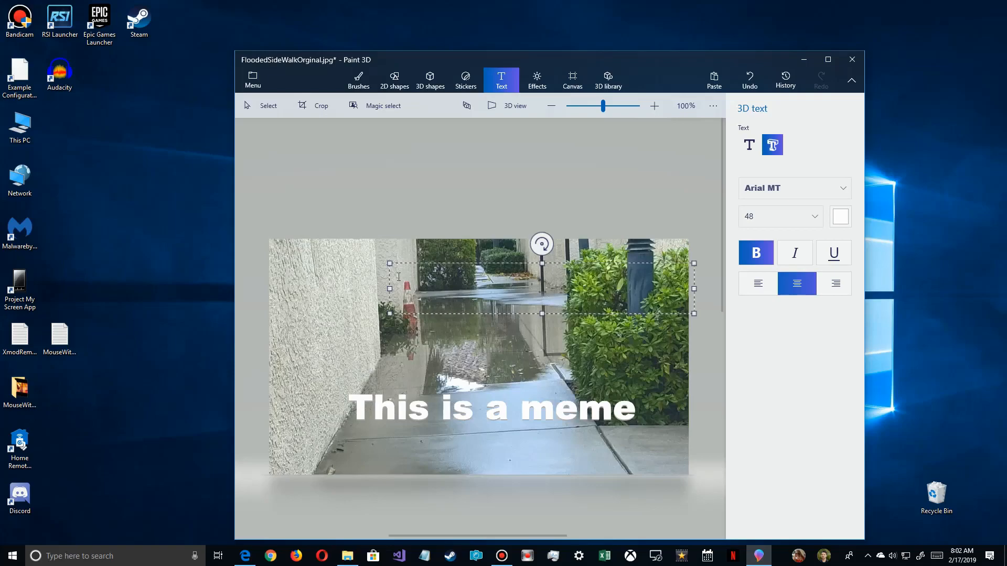
type("S")
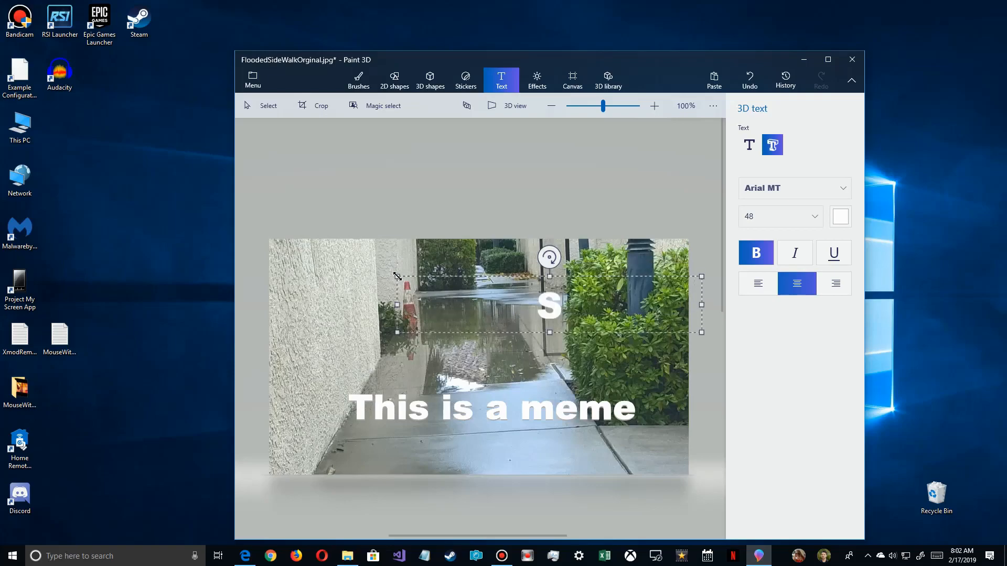
type("econd one")
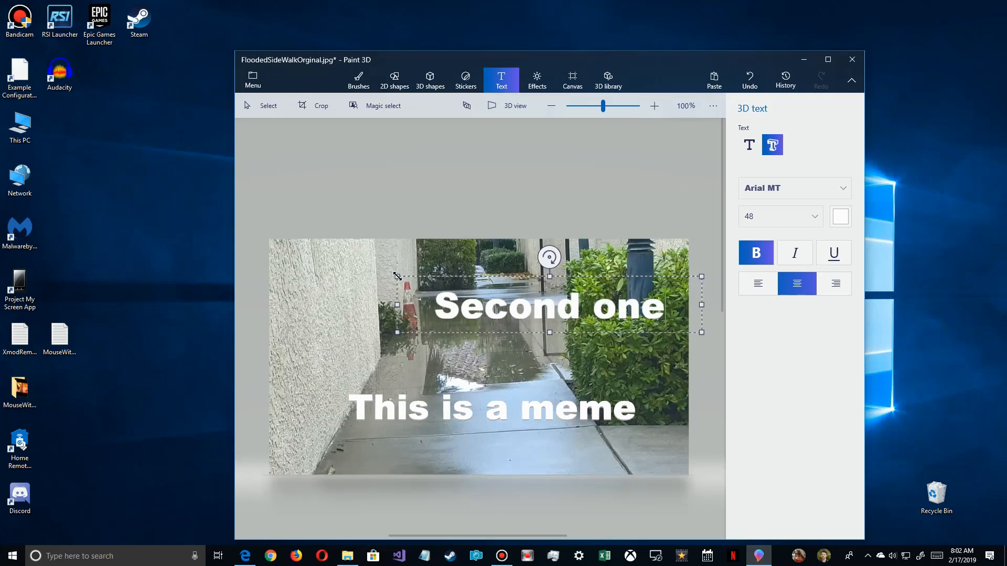
Set the "Second one" text to font size 26 in red, and shrink its box to fit.
key("ctrl+a")
left_click(768, 218)
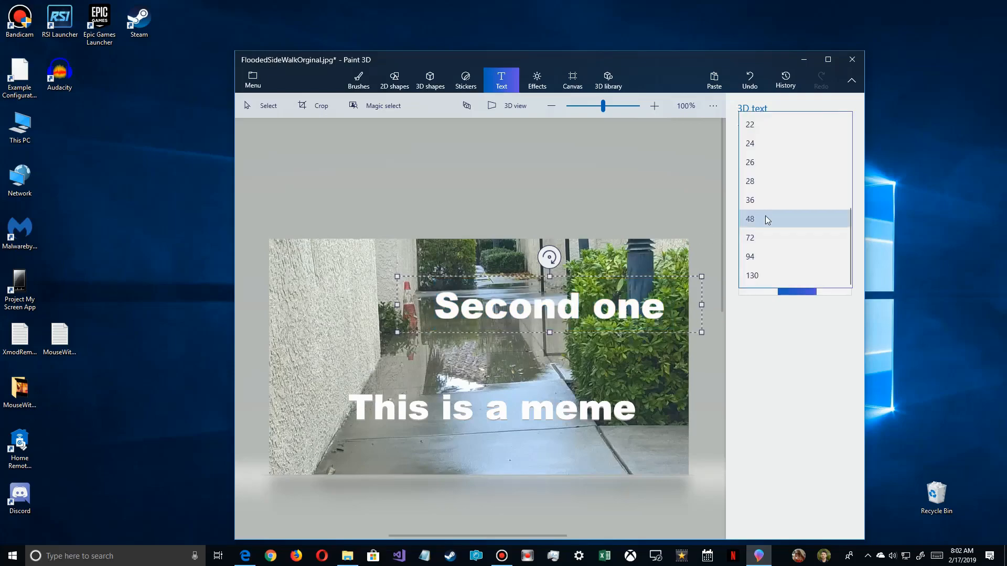
left_click(761, 163)
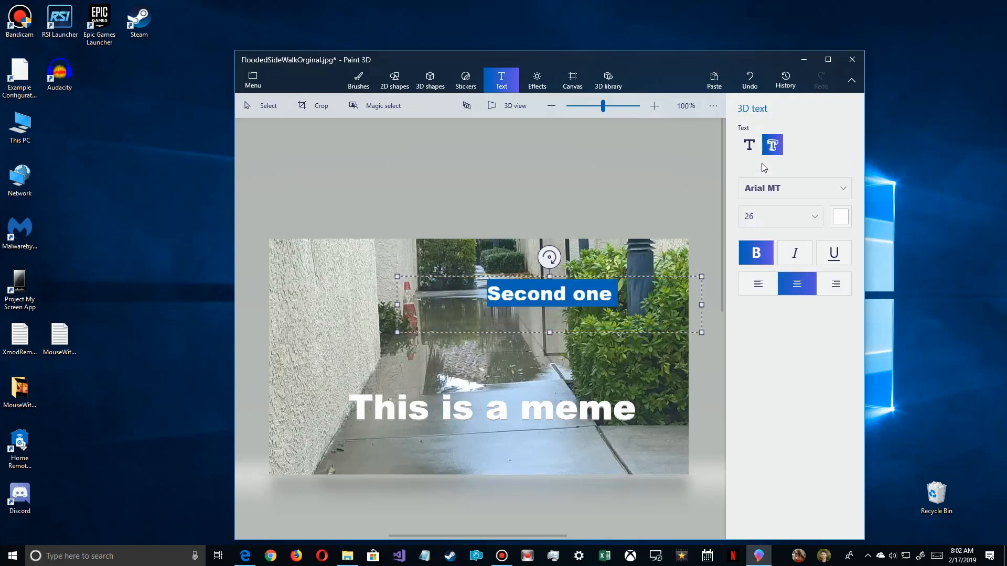
left_click(841, 217)
left_click(835, 265)
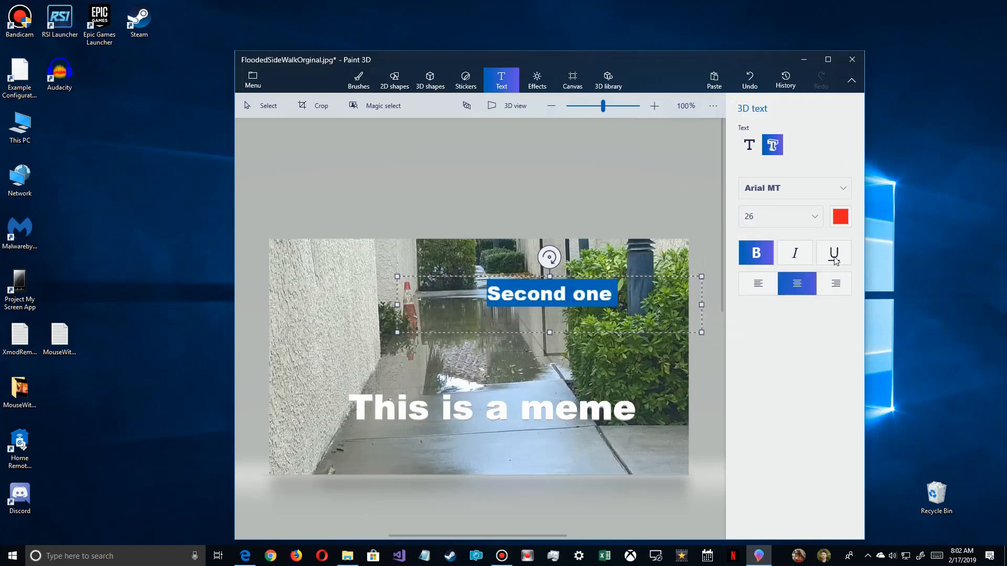
left_click_drag(701, 333, 553, 313)
left_click(498, 295)
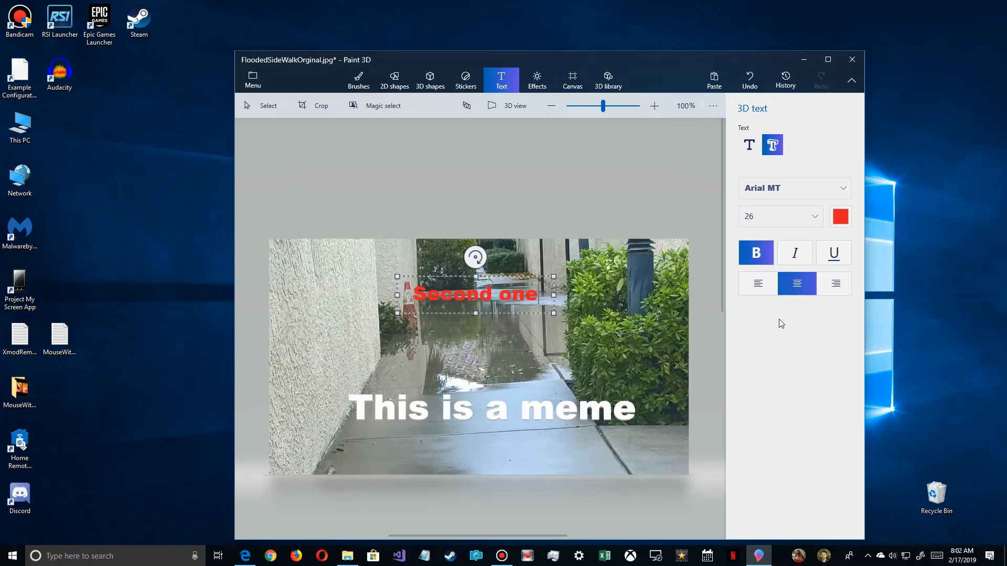
Multiselect the "Second one" and "This is a meme" 3D texts by enclosing both in a selection rectangle.
left_click(261, 105)
left_click(454, 287)
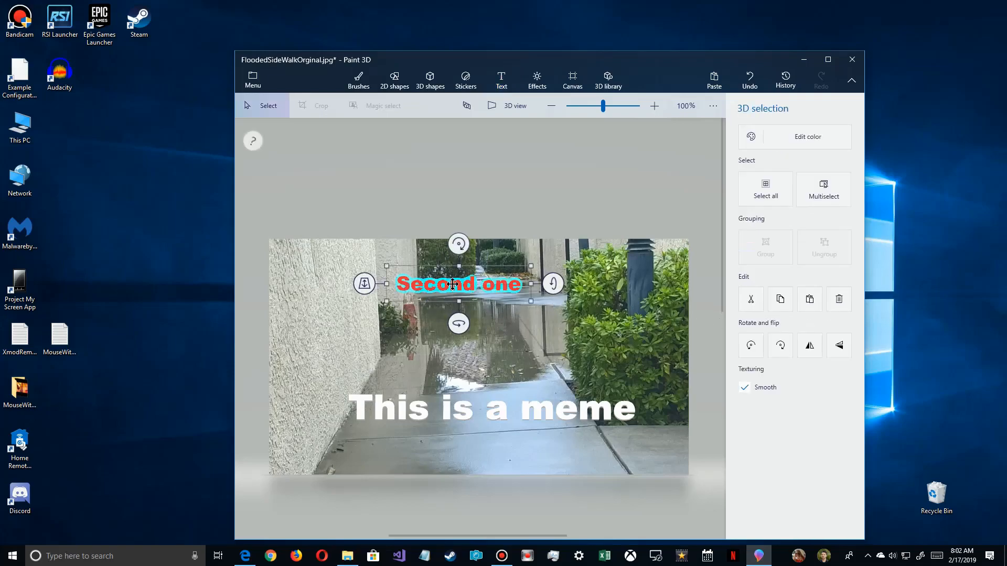
right_click(454, 287)
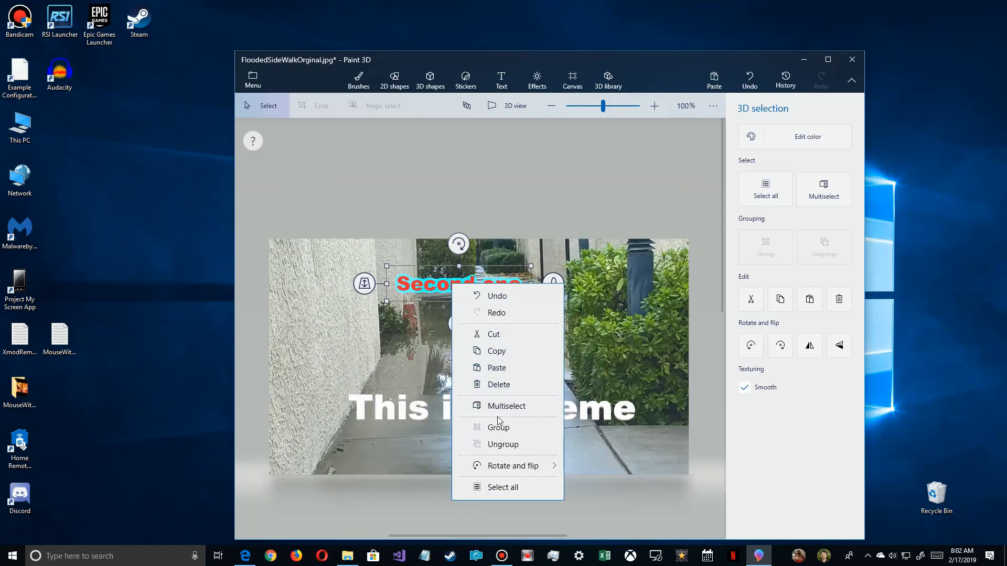
left_click(483, 408)
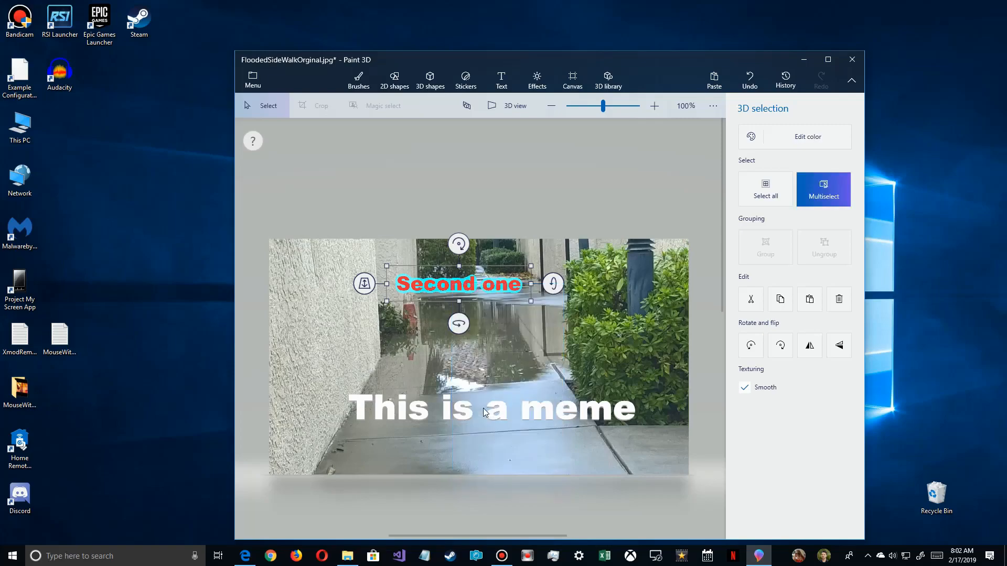
left_click(483, 412)
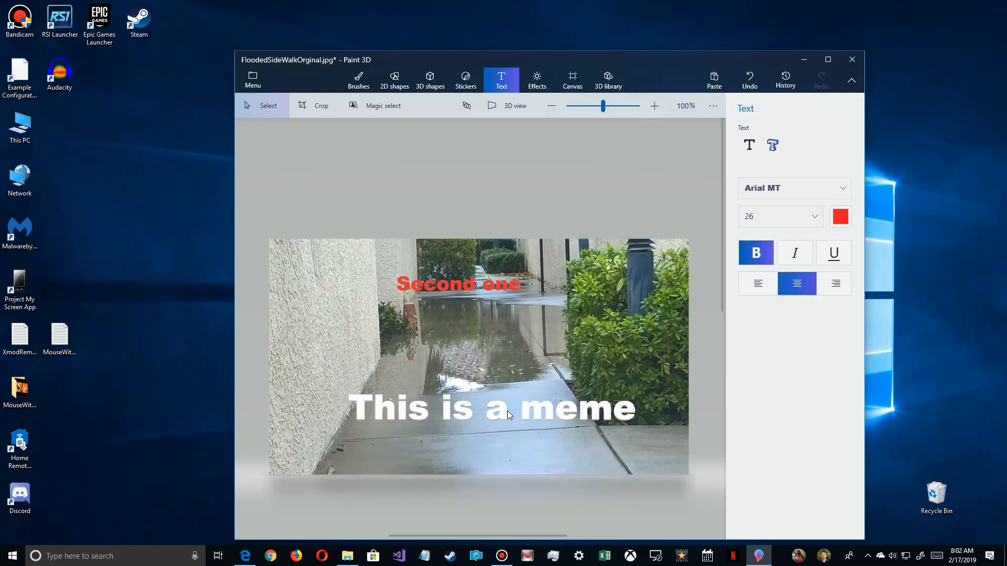
mouse_move(666, 258)
left_mouse_down()
mouse_move(469, 270)
mouse_move(336, 308)
mouse_move(296, 452)
left_mouse_up()
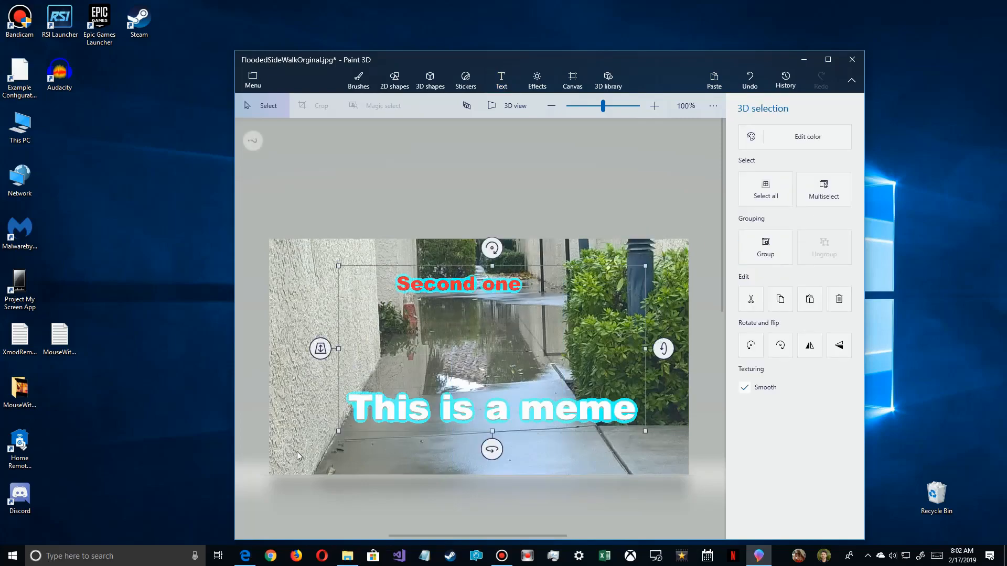
Move the tilted white "Second one" text over the flooded walkway above "This is a meme" and deselect it.
left_click_drag(525, 312, 510, 333)
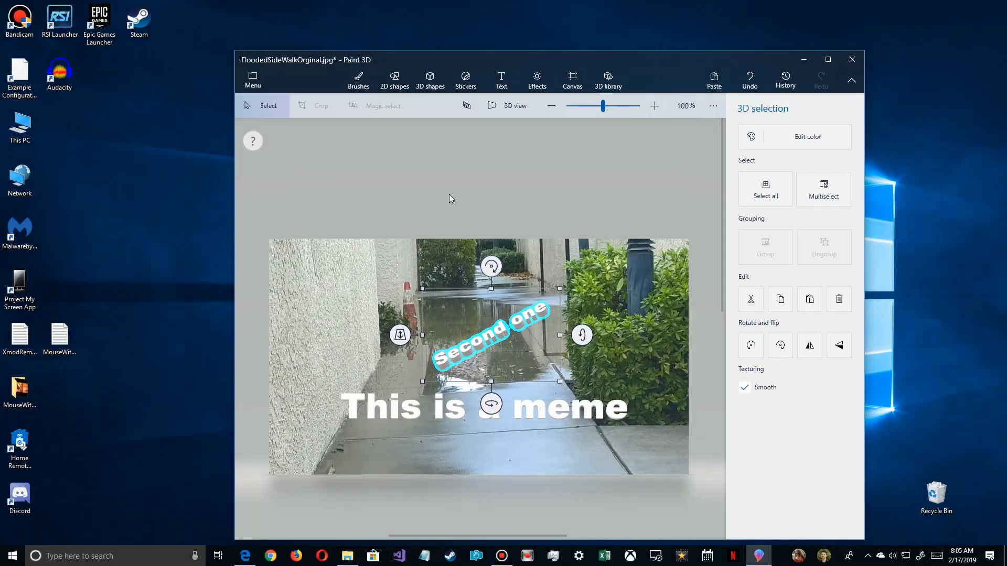
left_click(446, 188)
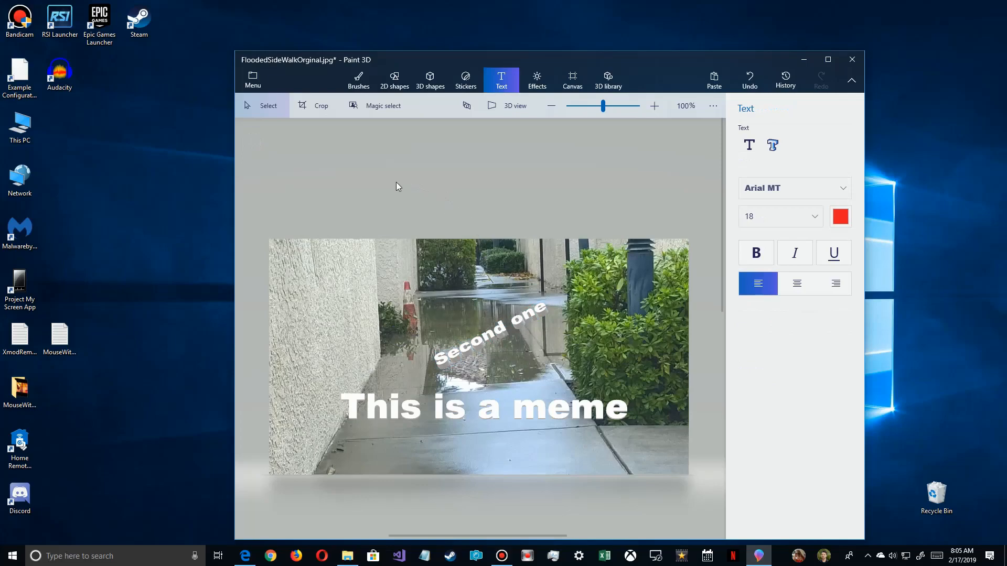
Start saving a copy of the meme as a JPEG image at 800 x 450 px.
left_click(252, 77)
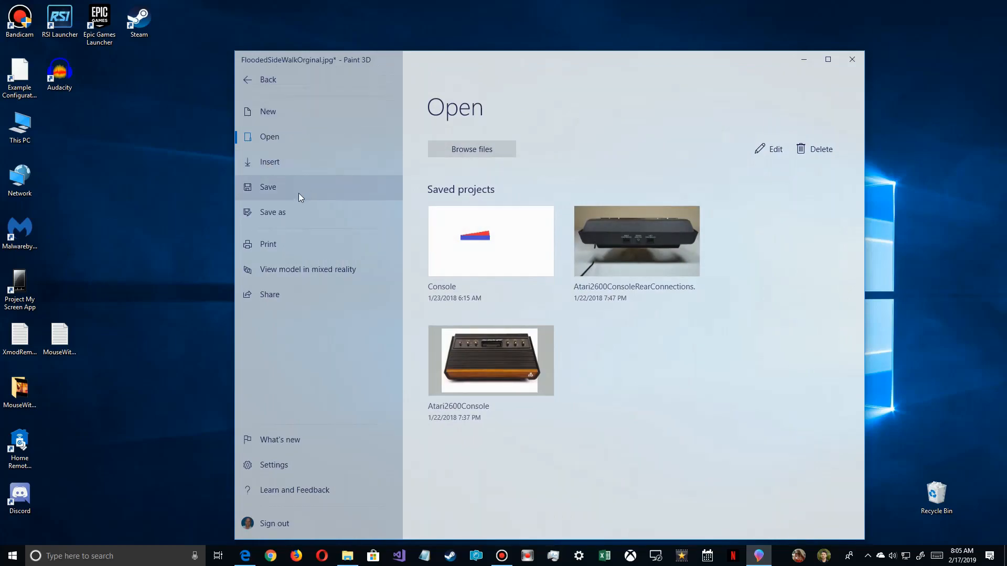
left_click(269, 212)
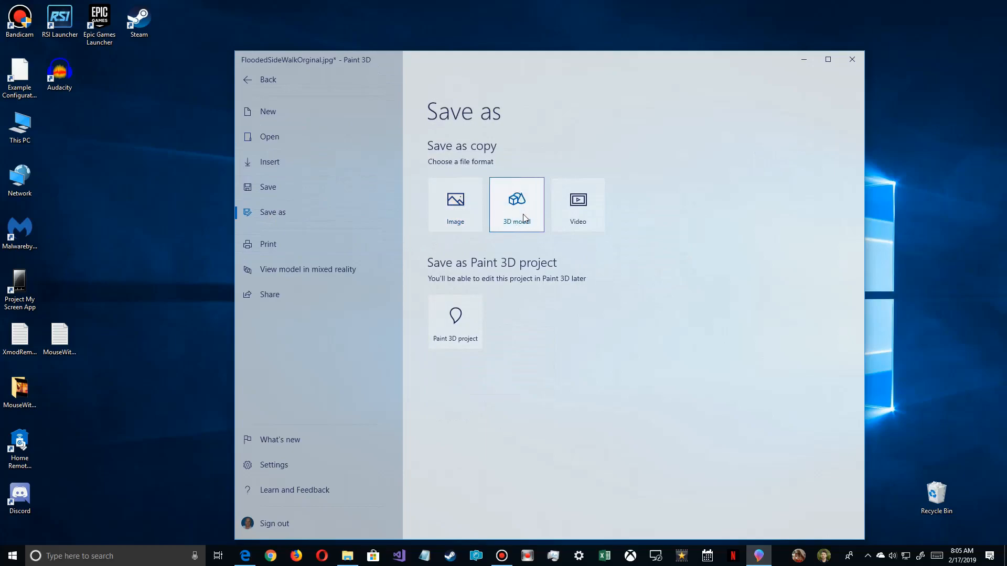
left_click(454, 215)
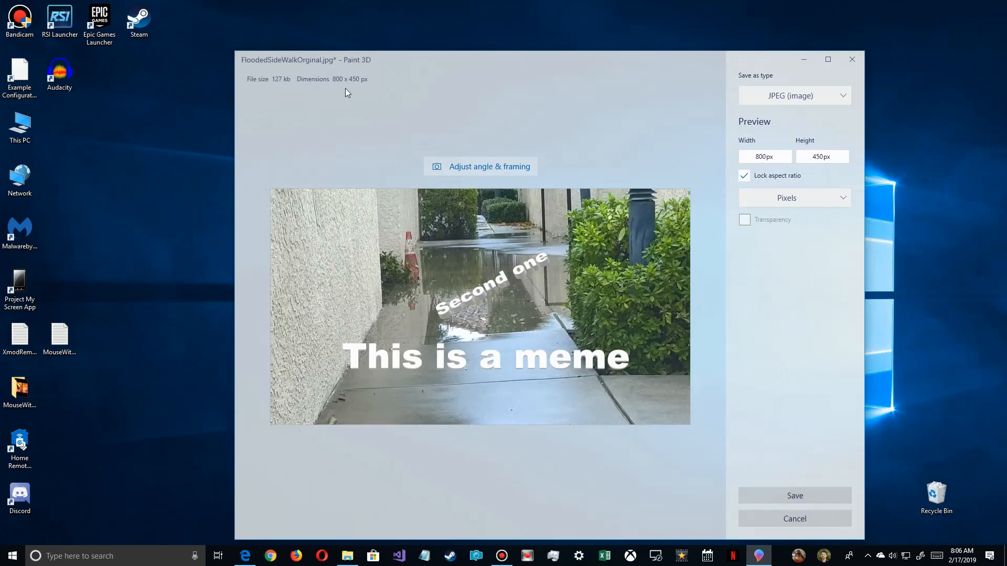
left_click(794, 494)
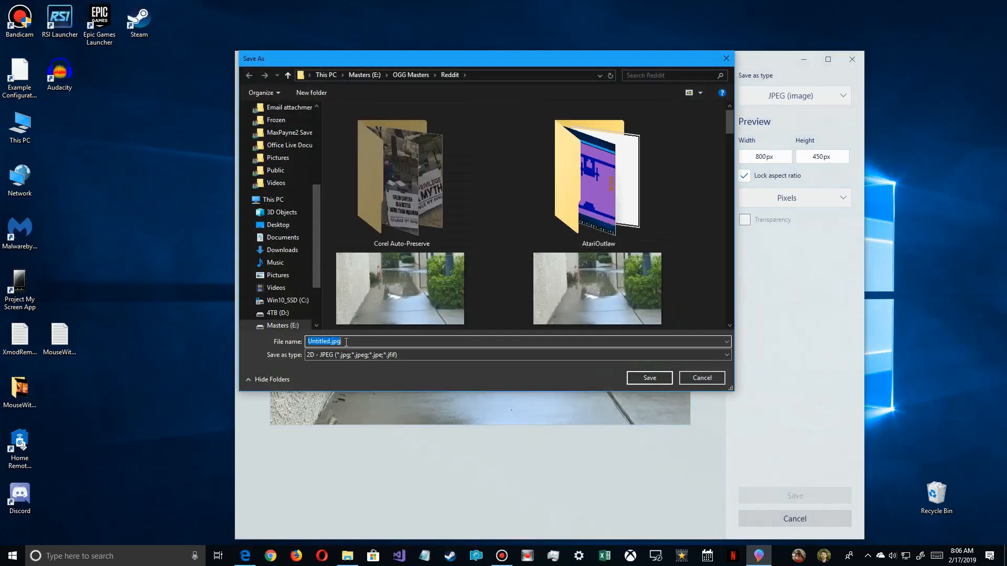
Name the JPEG copy FloodedSideWalkMemeWith3D, adapting the original photo's file name, and save it in the Reddit folder.
type("Fl")
key("Down")
key("BackSpace")
key("BackSpace")
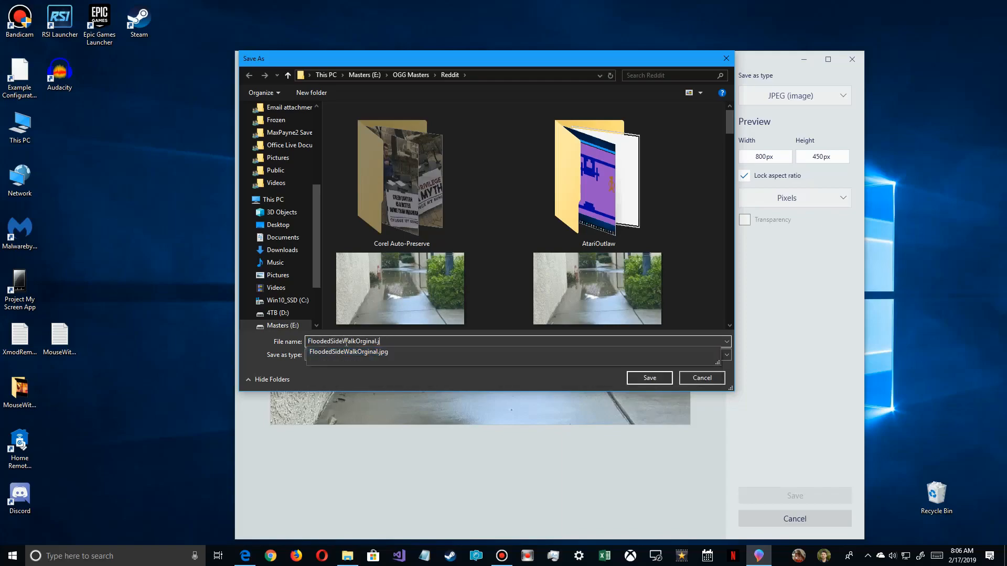
key("BackSpace")
key("BackSpace")
key("BackSpace")
key("BackSpace")
key("BackSpace")
key("BackSpace")
type("M<")
key("BackSpace")
type("e,")
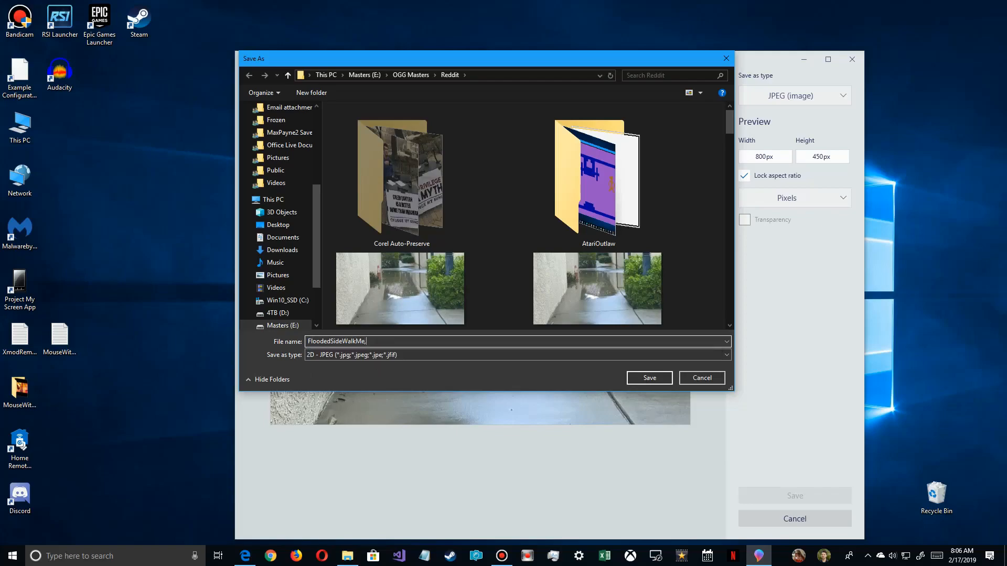
type("meWith3d")
key("BackSpace")
type("D")
key("Return")
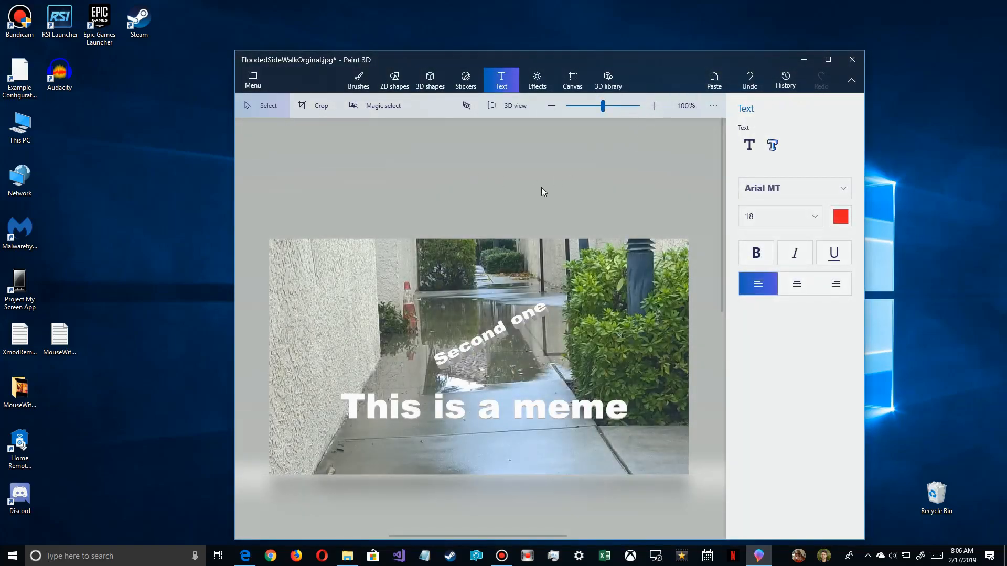
Close Paint 3D without saving the changes to the original FloodedSideWalkOrginal.jpg photo.
left_click(852, 63)
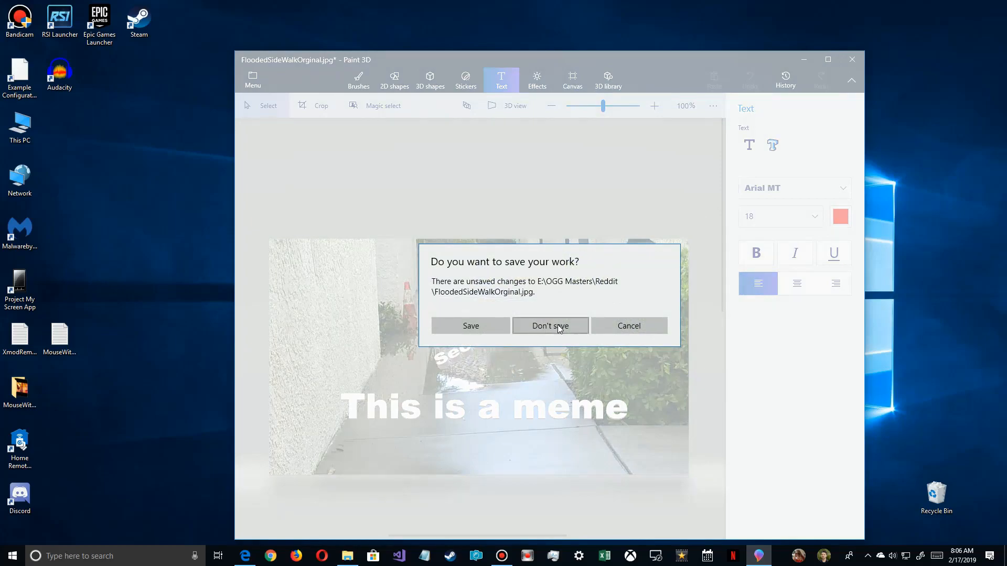
left_click(559, 327)
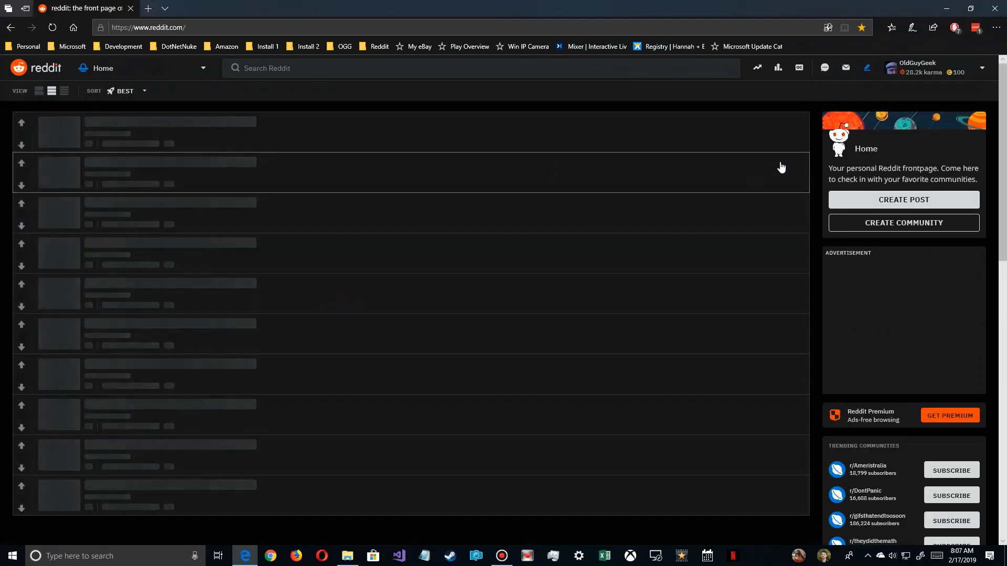
Create an image post on Reddit in the browser and upload the saved "Second one" / "This is a meme" picture from the Reddit folder.
left_click(909, 206)
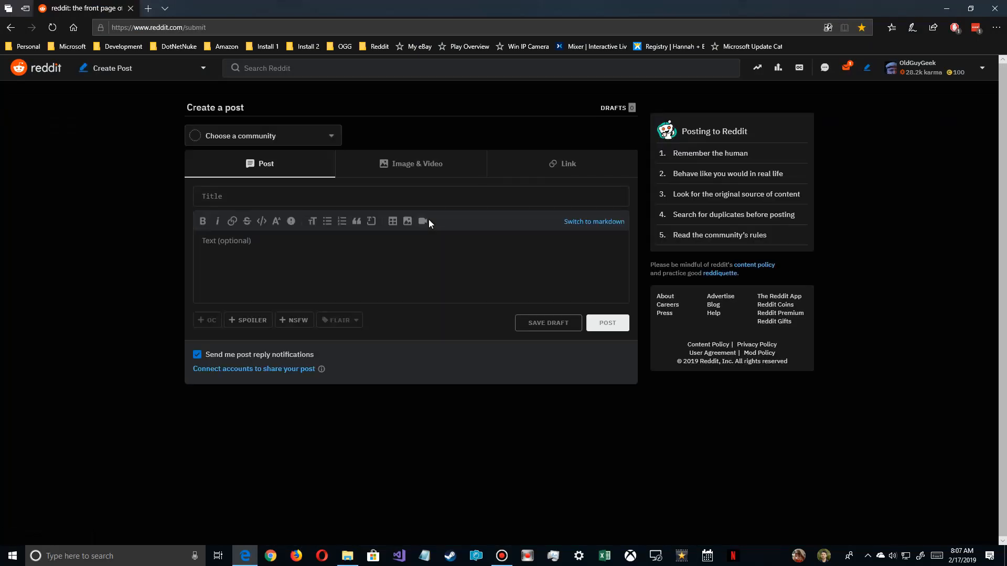
left_click(417, 169)
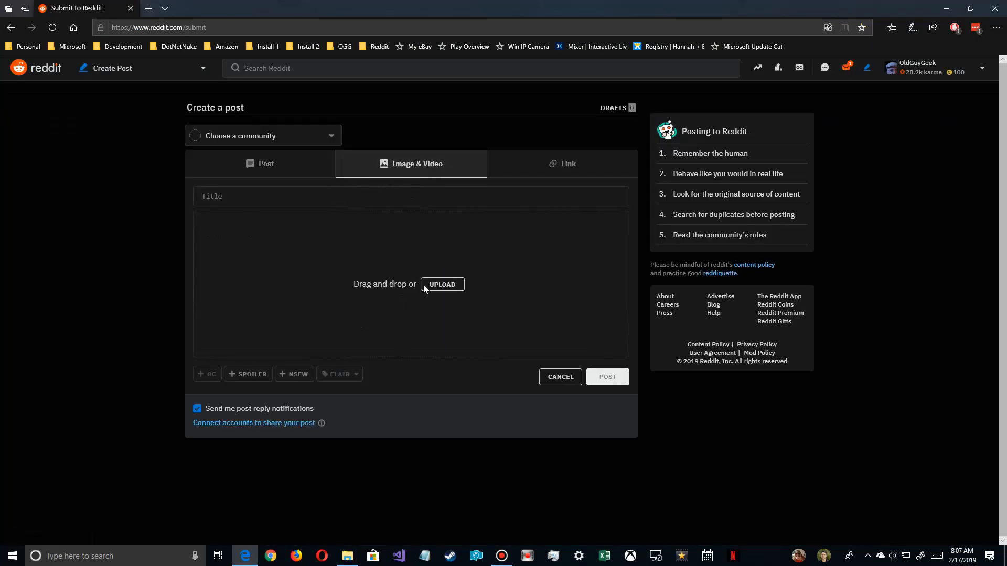
left_click(443, 286)
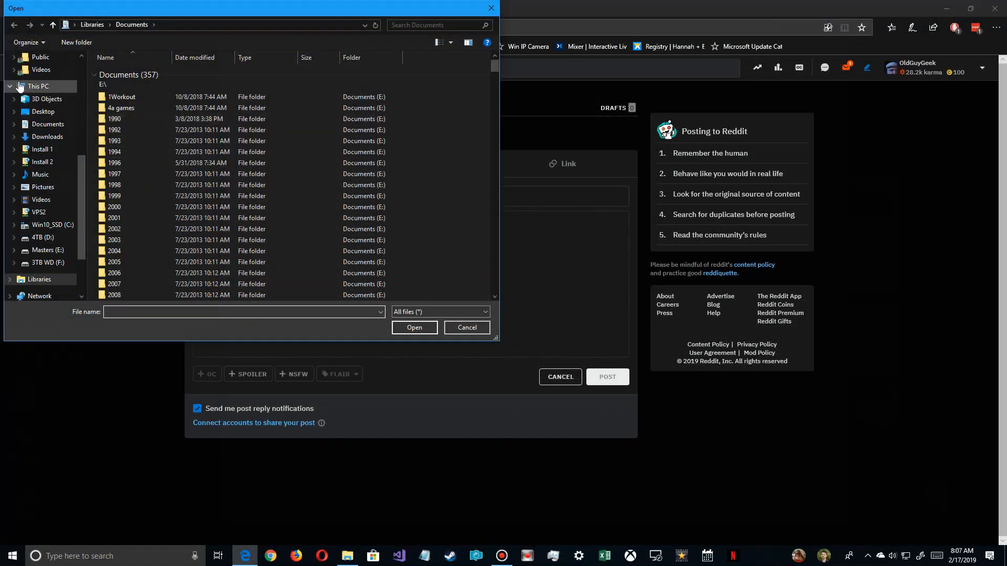
scroll(32, 150, "up", 6)
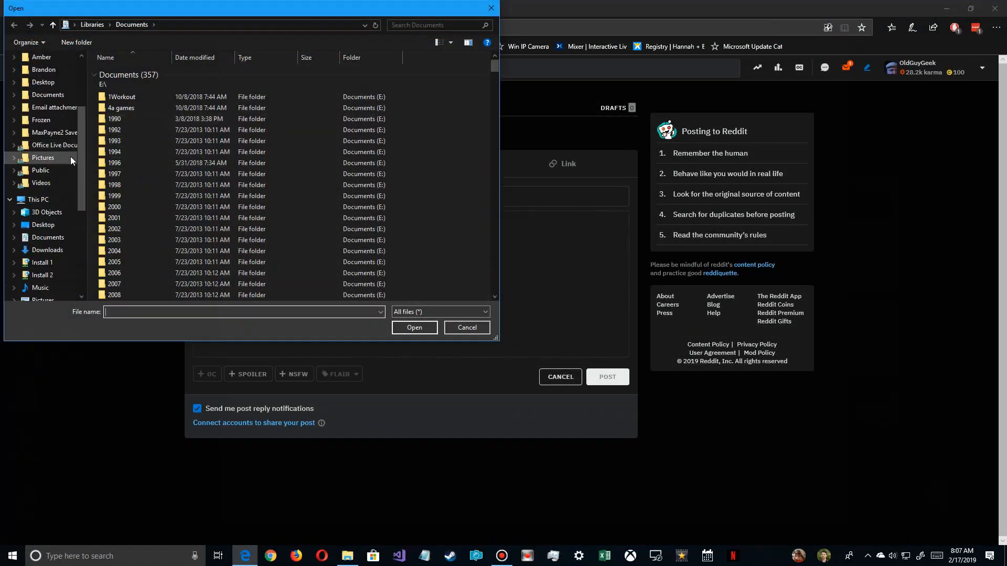
left_click(37, 141)
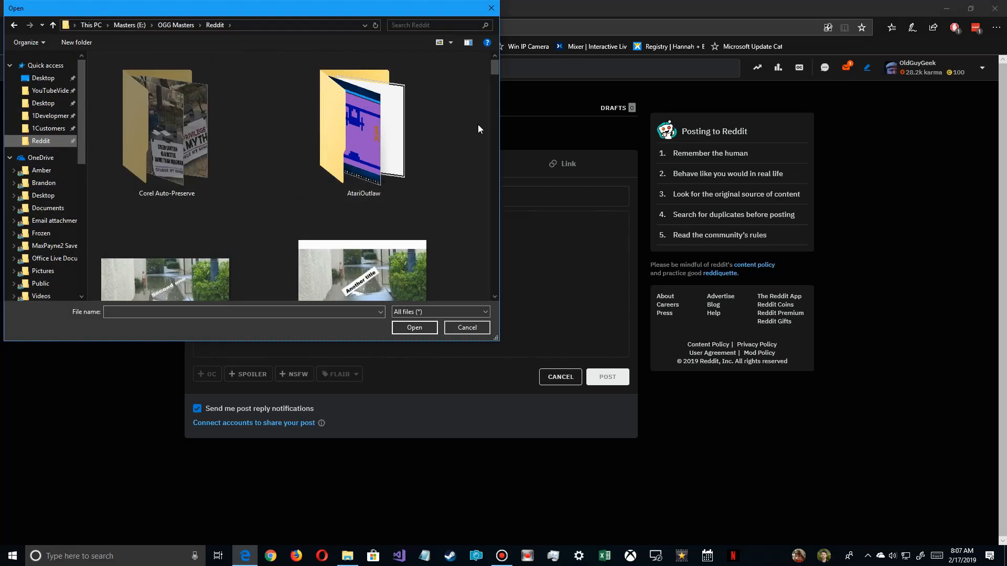
scroll(494, 71, "down", 2)
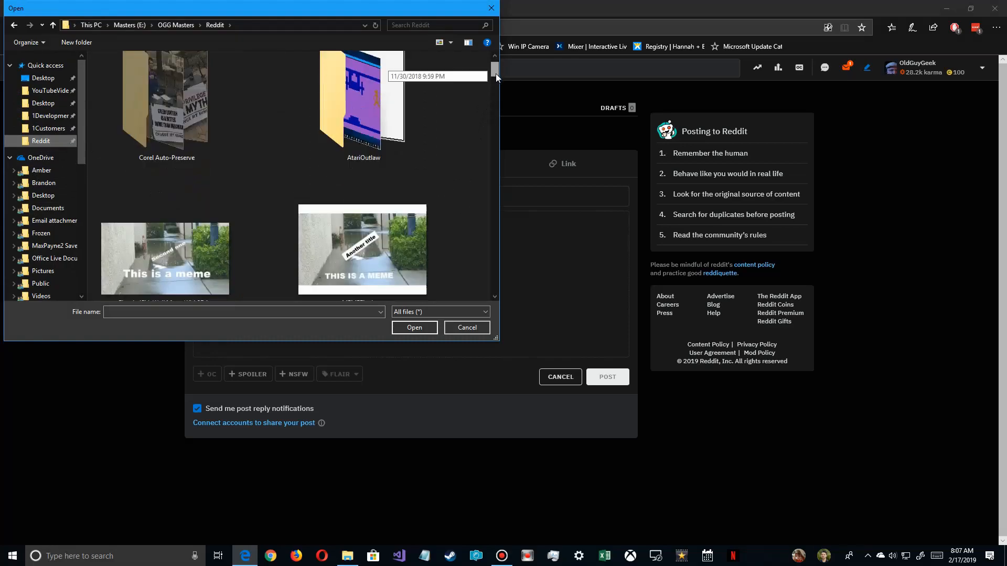
double_click(153, 228)
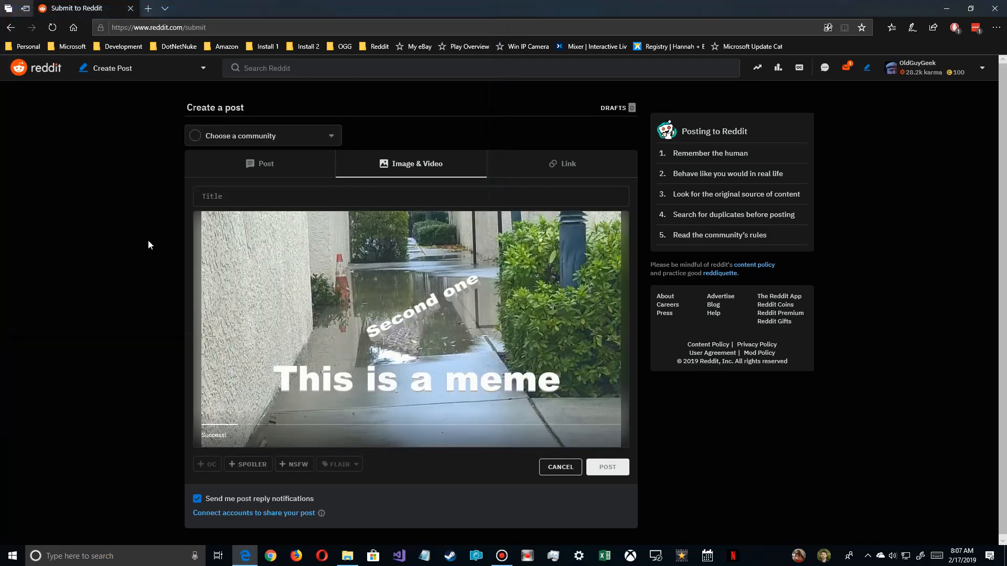